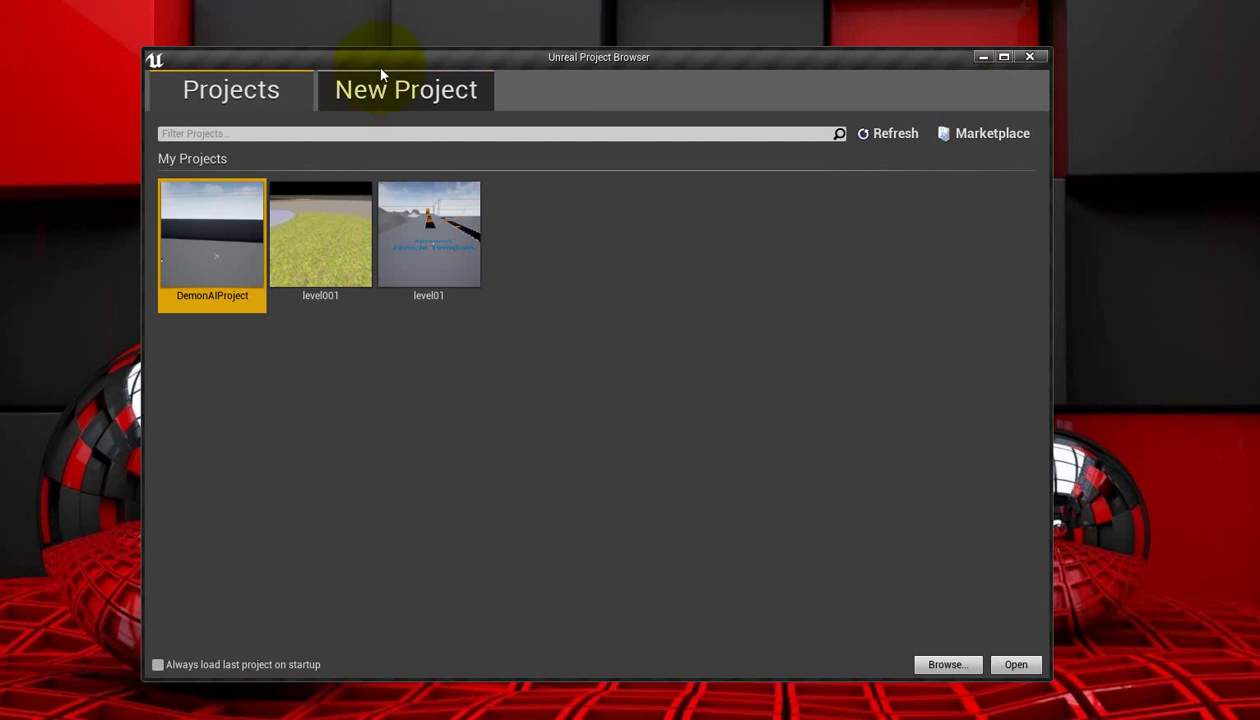
Nudge the Unreal Project Browser window slightly down and to the right
left_click_drag(380, 66, 441, 85)
Start a new project with the Third Person Blueprint template and open the folder chooser
left_click(426, 112)
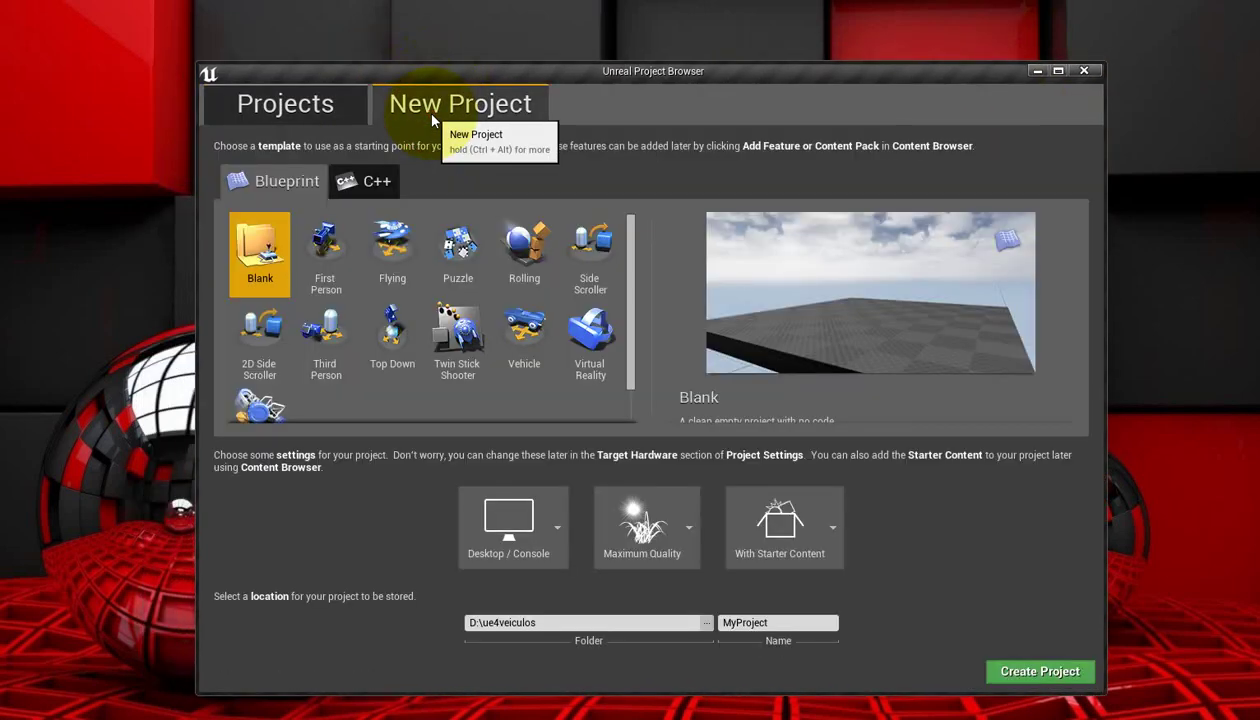
left_click(338, 316)
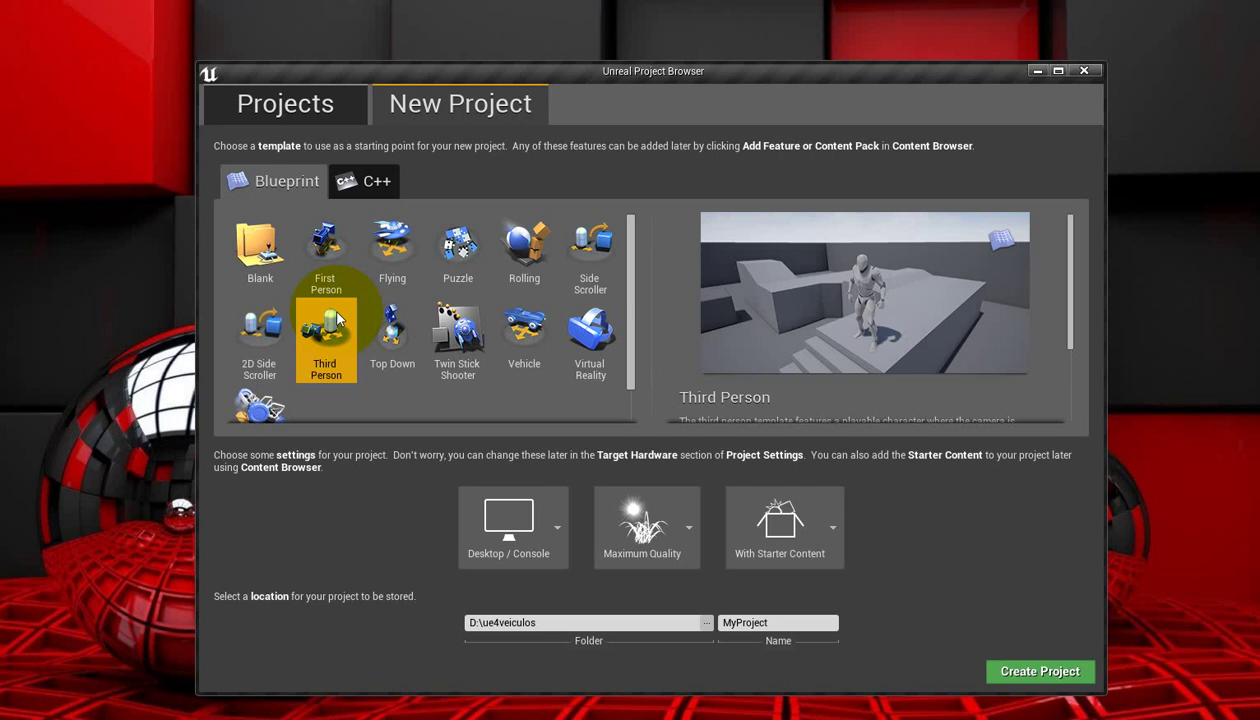
left_click(706, 624)
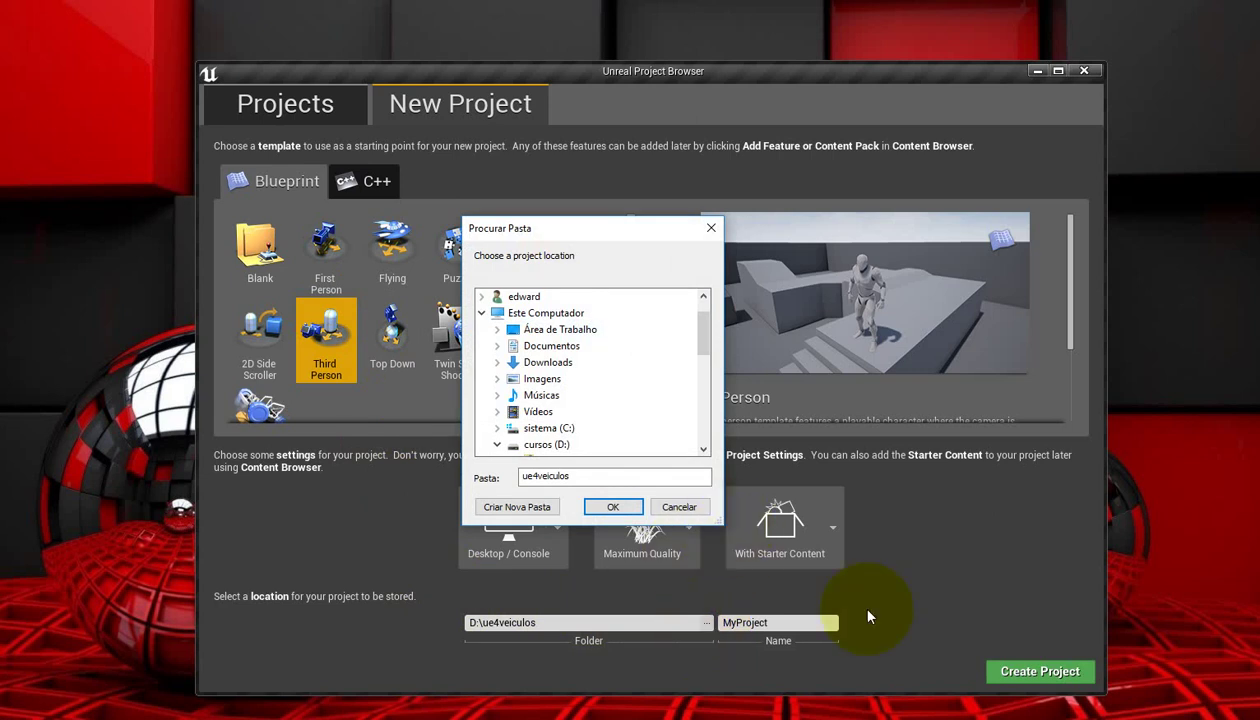
Set the project location to D:\ue4fisica\ through the cursos (D:) drive
left_click_drag(718, 523, 1038, 684)
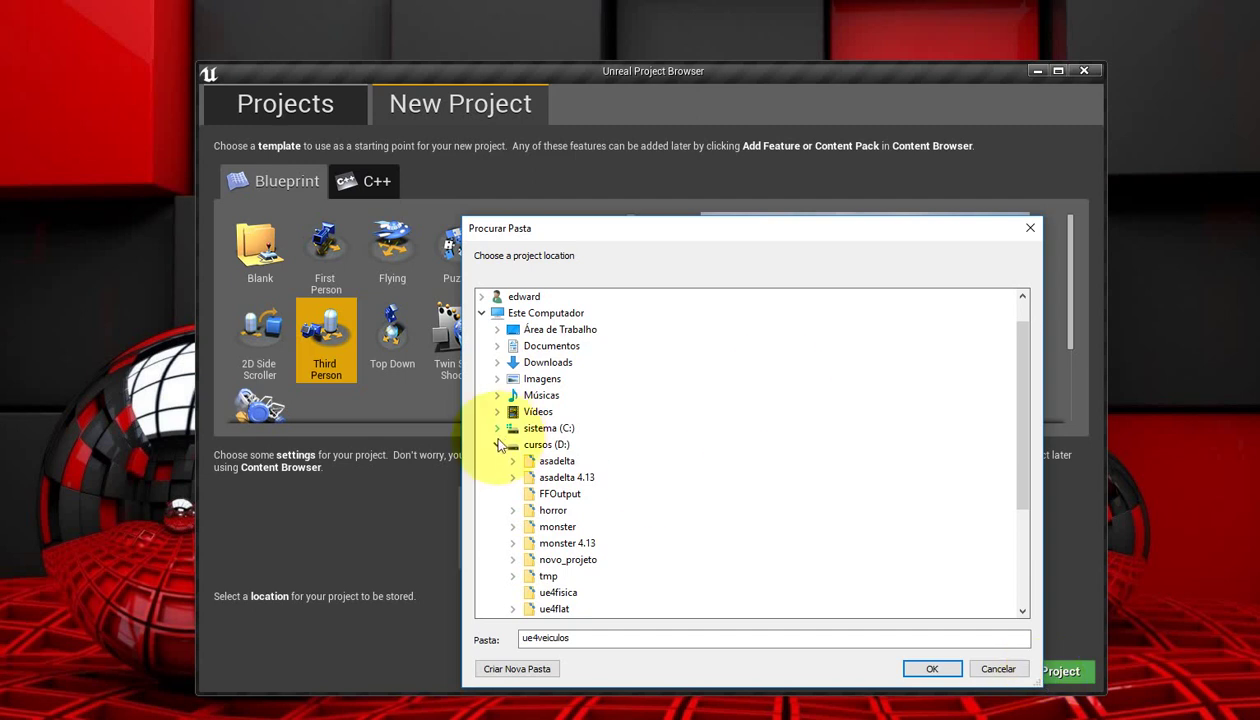
left_click(497, 444)
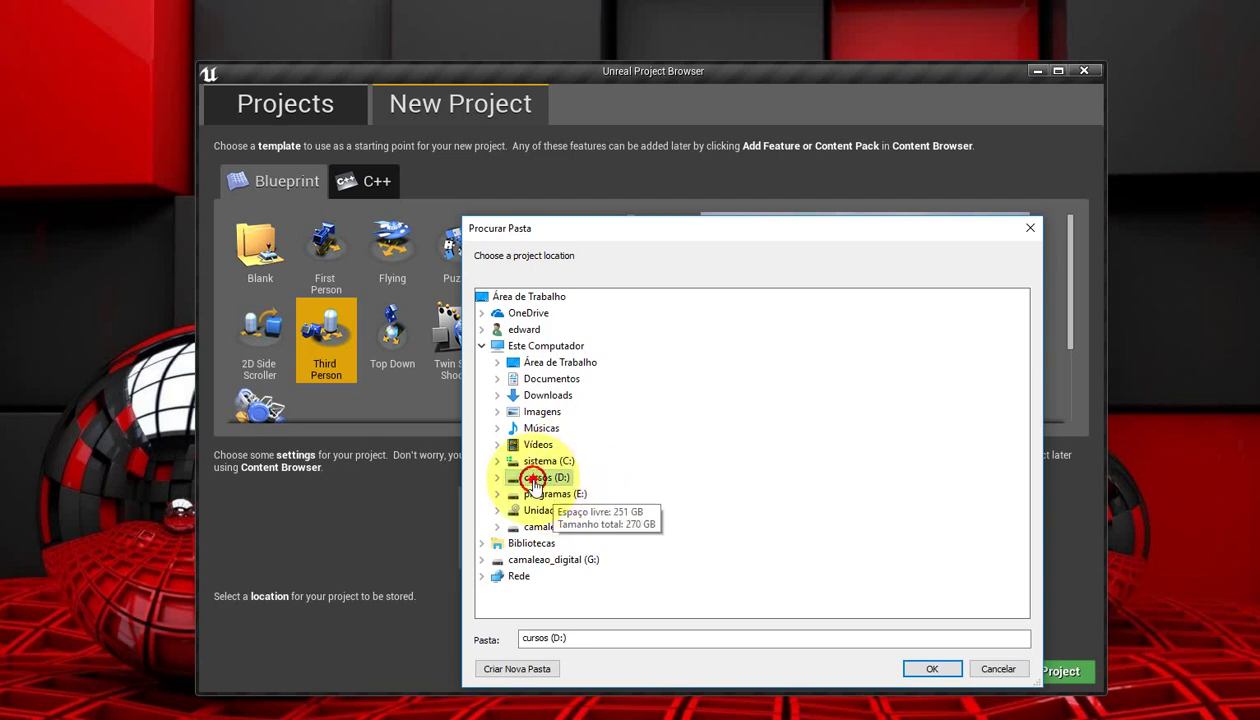
double_click(538, 477)
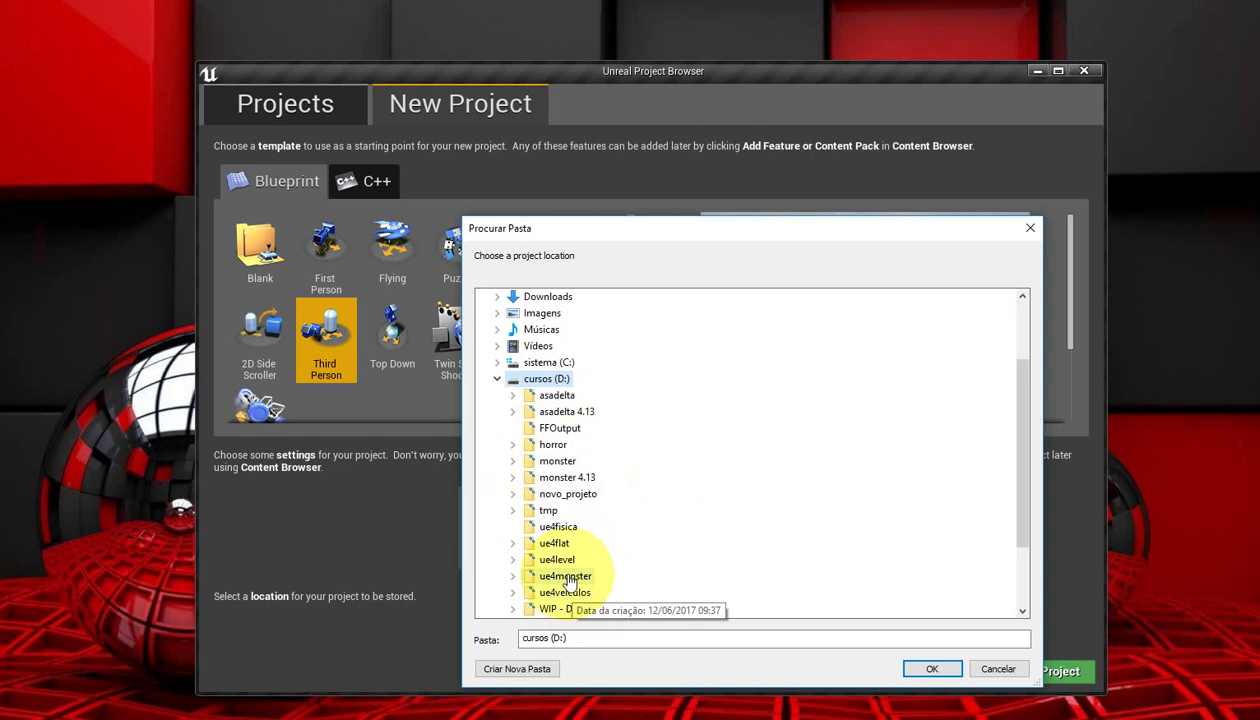
left_click(556, 526)
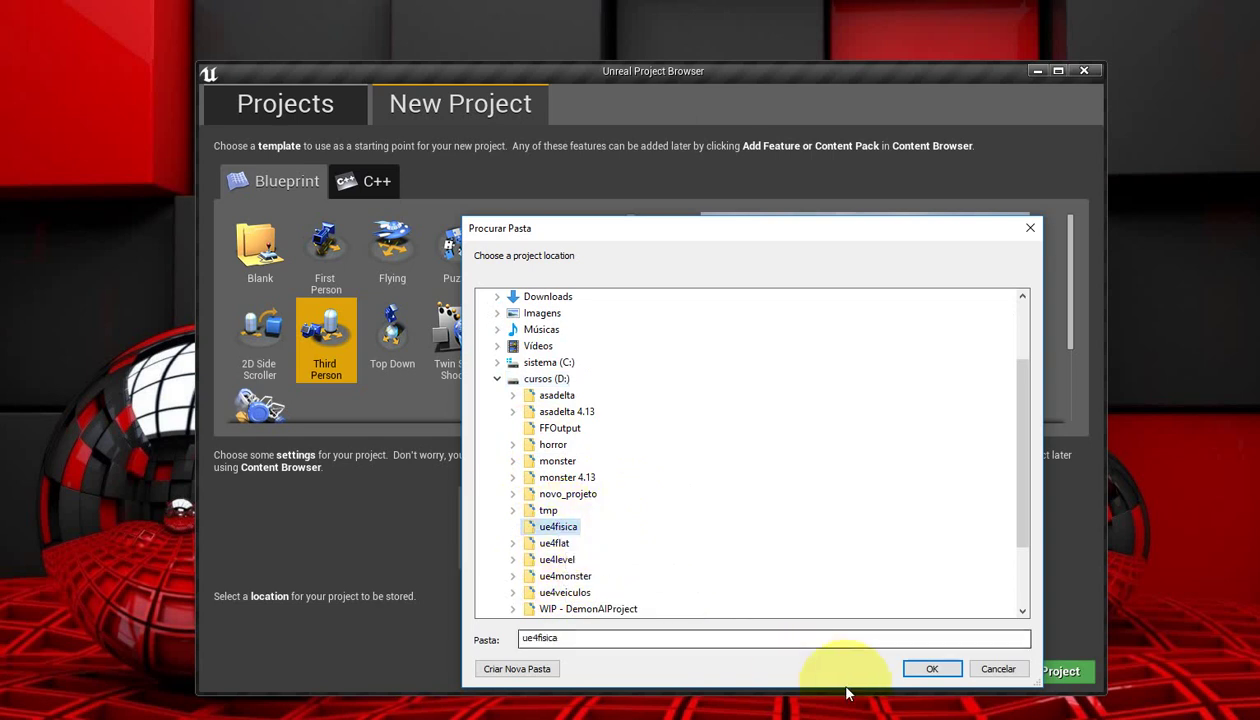
left_click(935, 670)
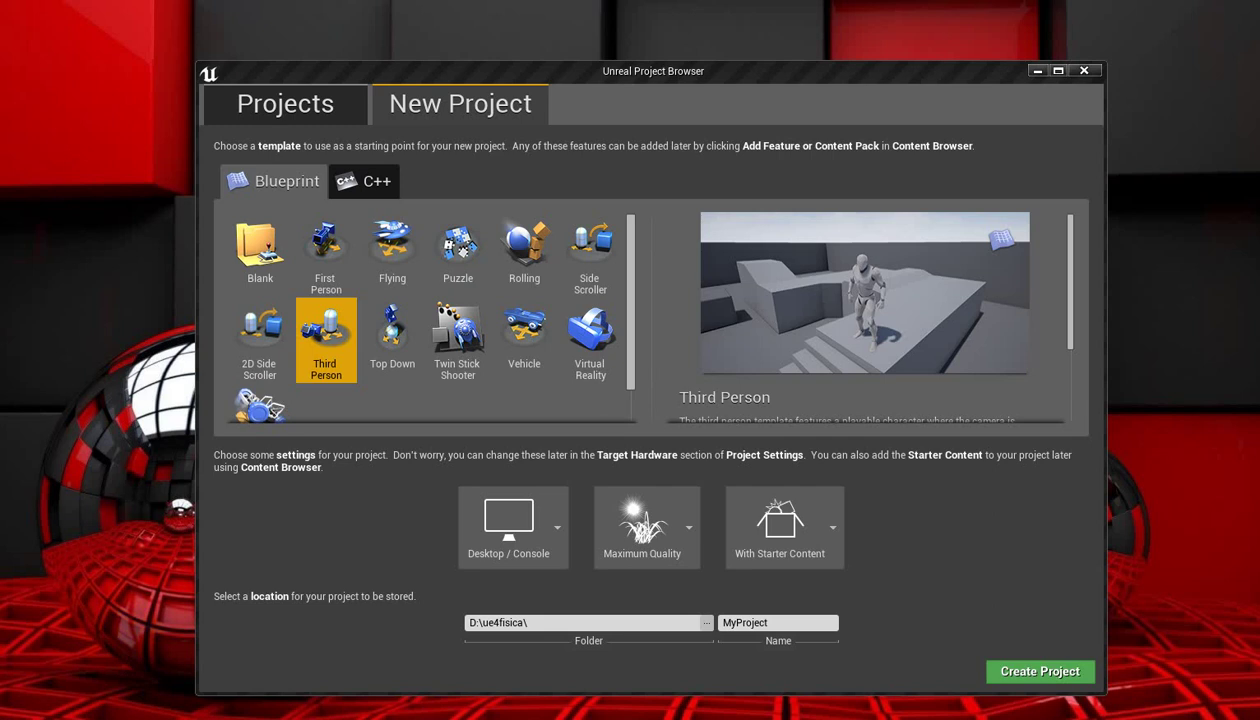
Open File Explorer on the empty cursos (D:)\ue4fisica folder, then return to the Project Browser
key("super")
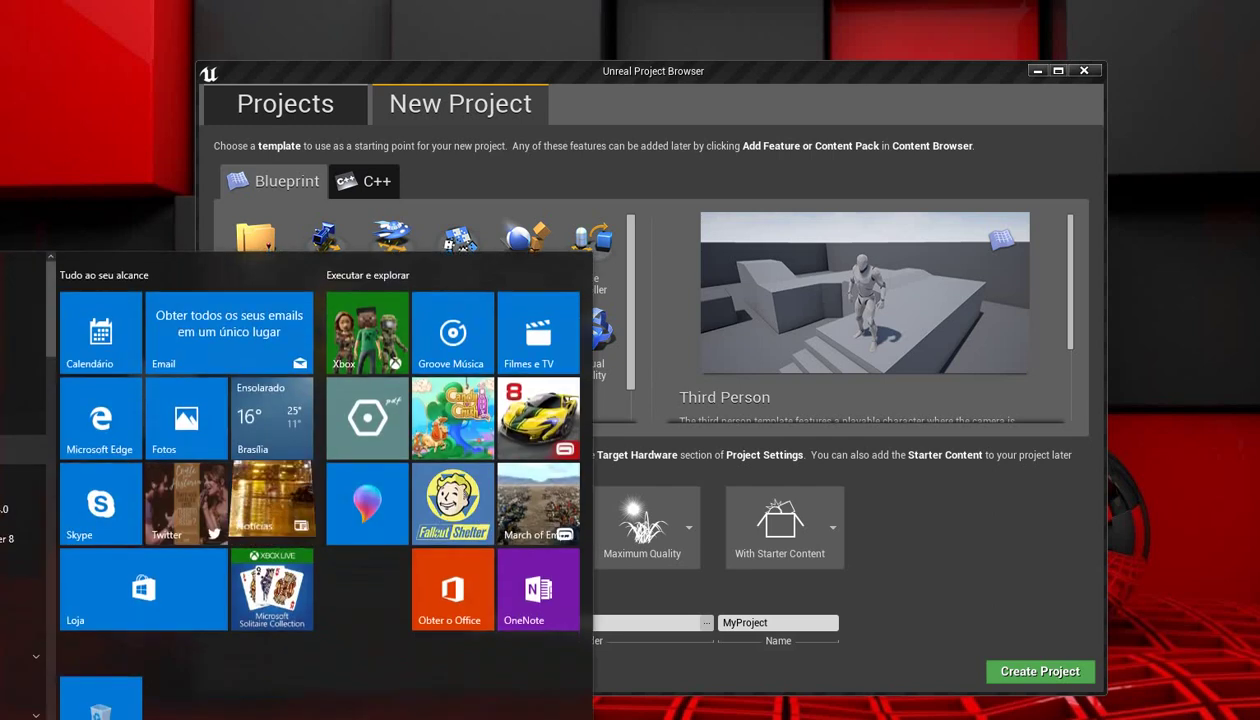
key("super+e")
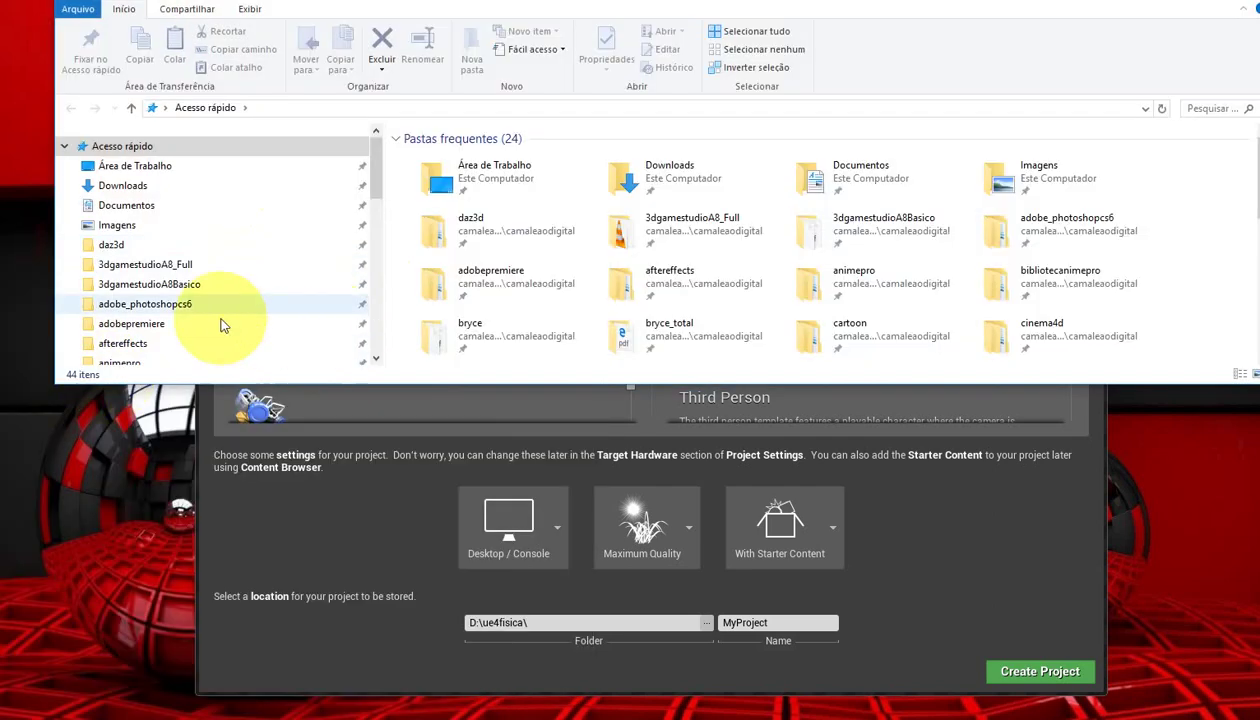
scroll(260, 330, "down", 1)
left_click_drag(293, 384, 290, 590)
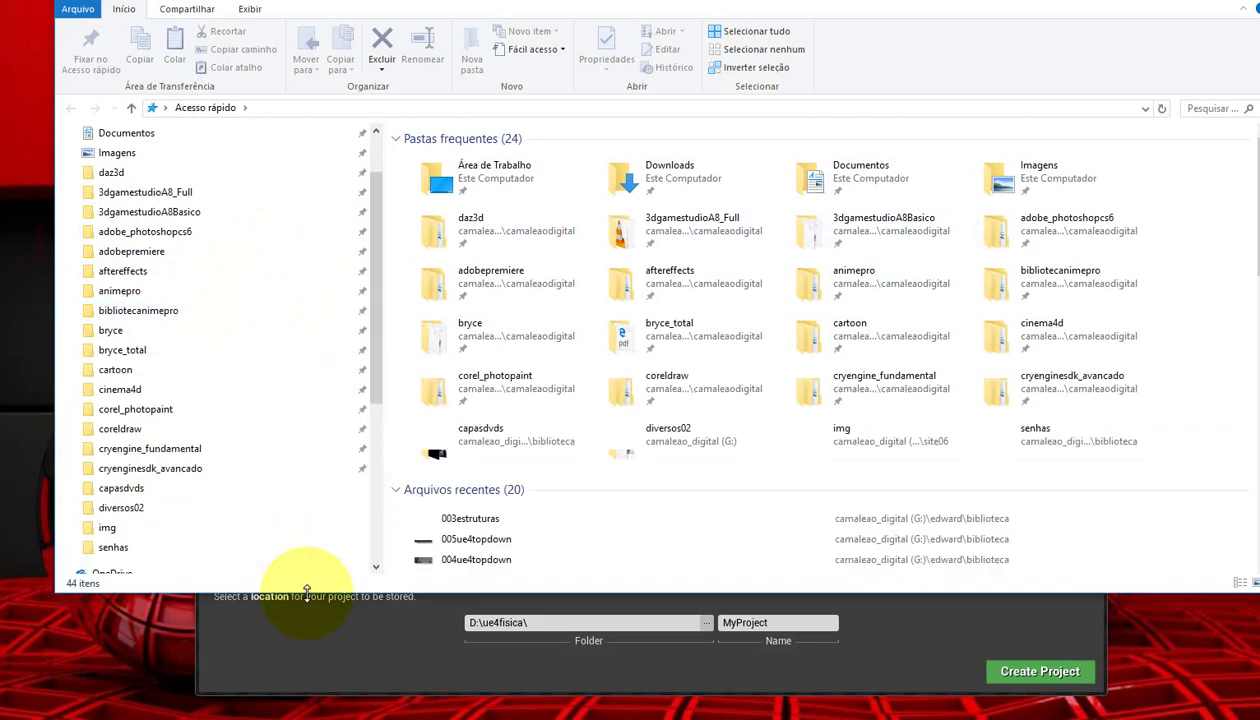
scroll(230, 350, "down", 1)
scroll(224, 346, "down", 2)
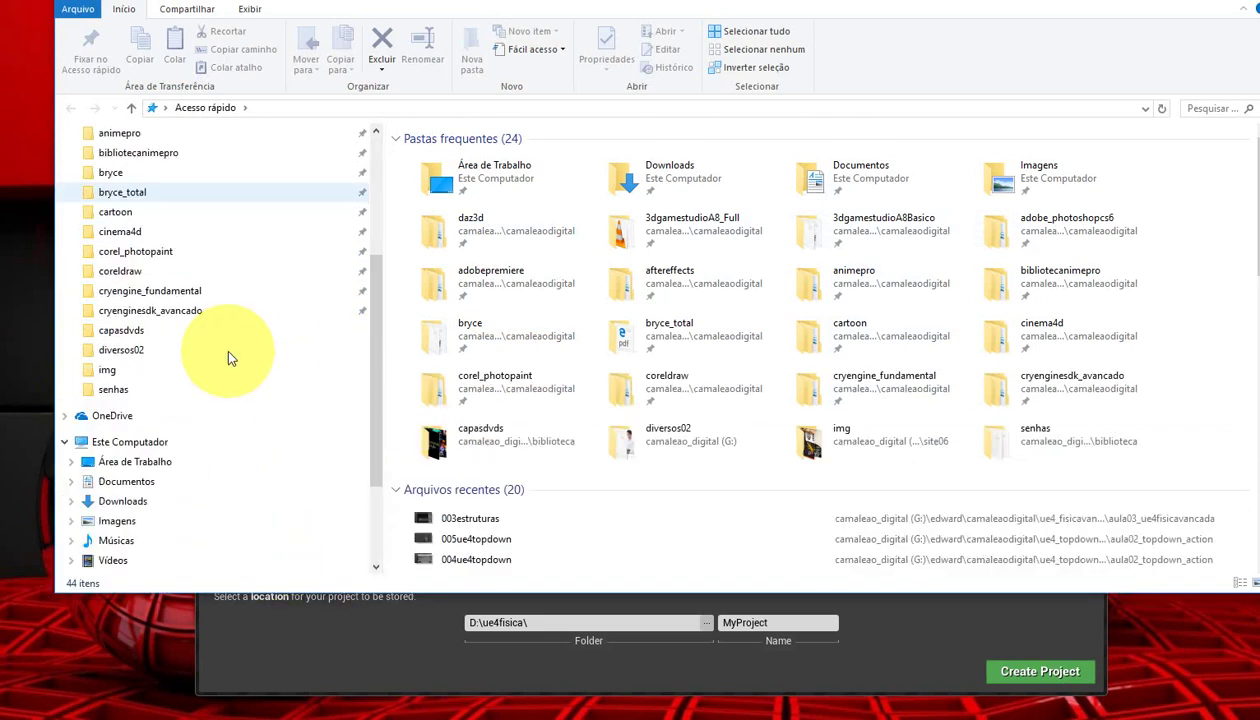
left_click(194, 442)
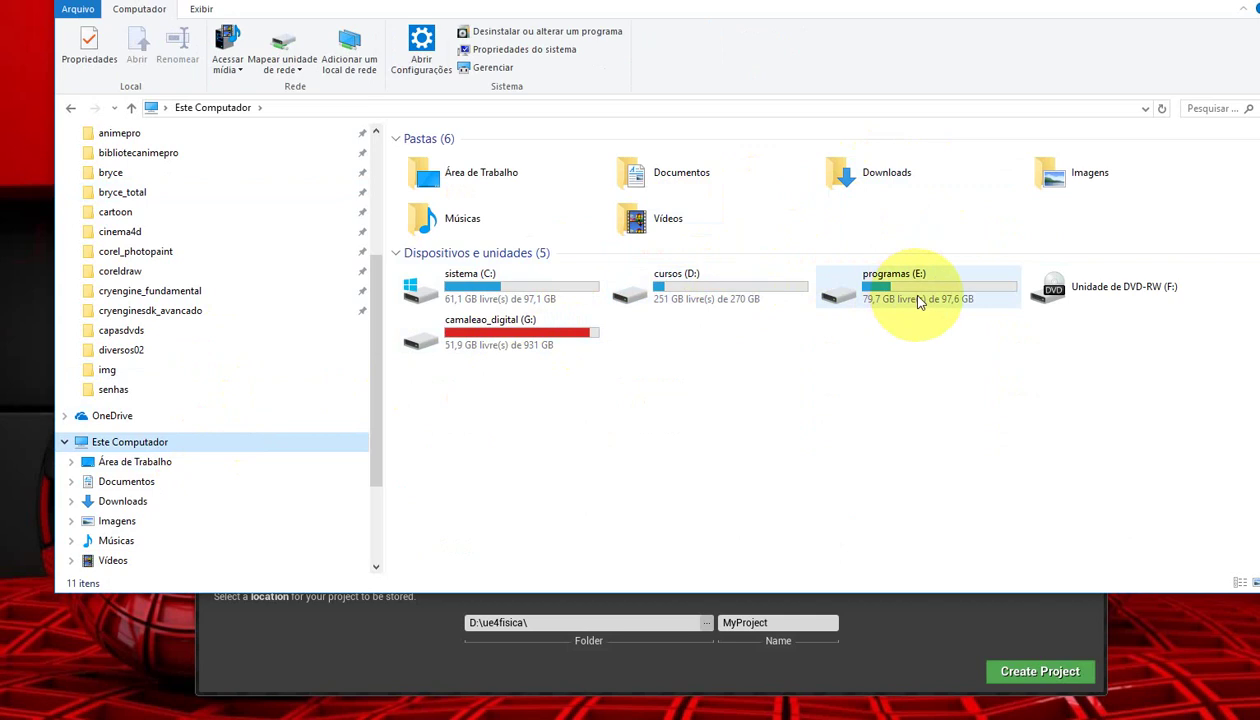
left_click(757, 301)
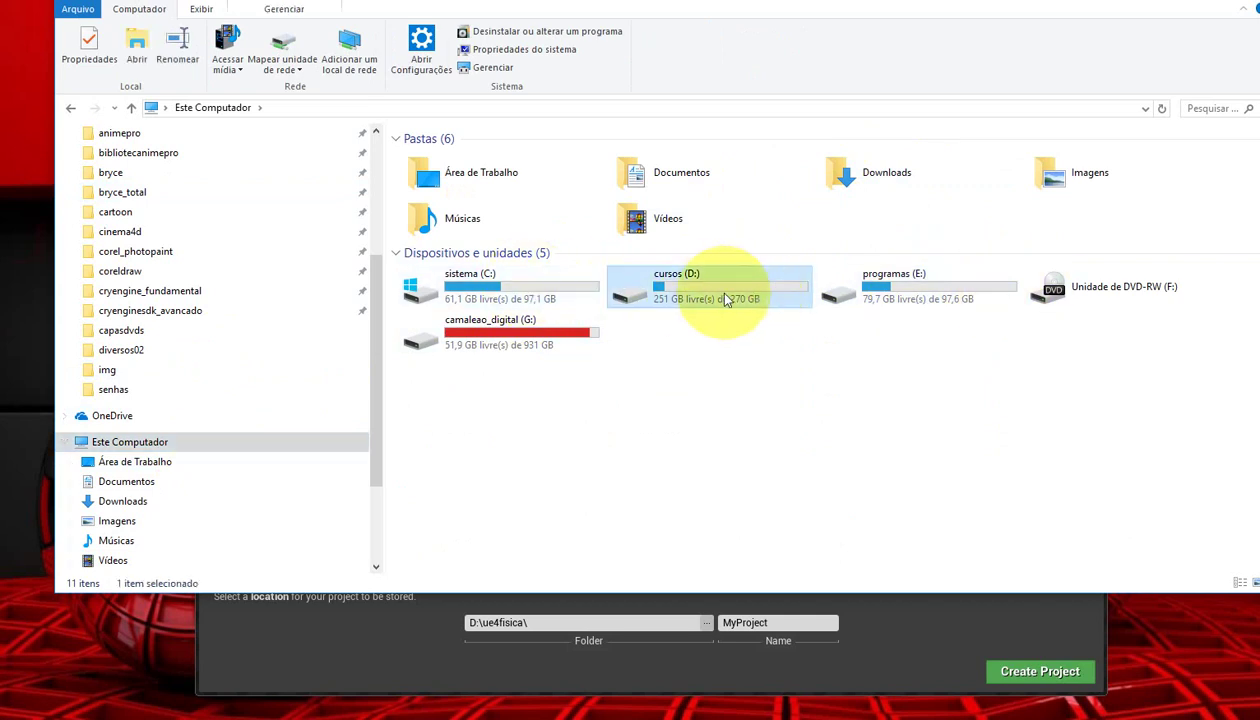
double_click(757, 301)
double_click(470, 294)
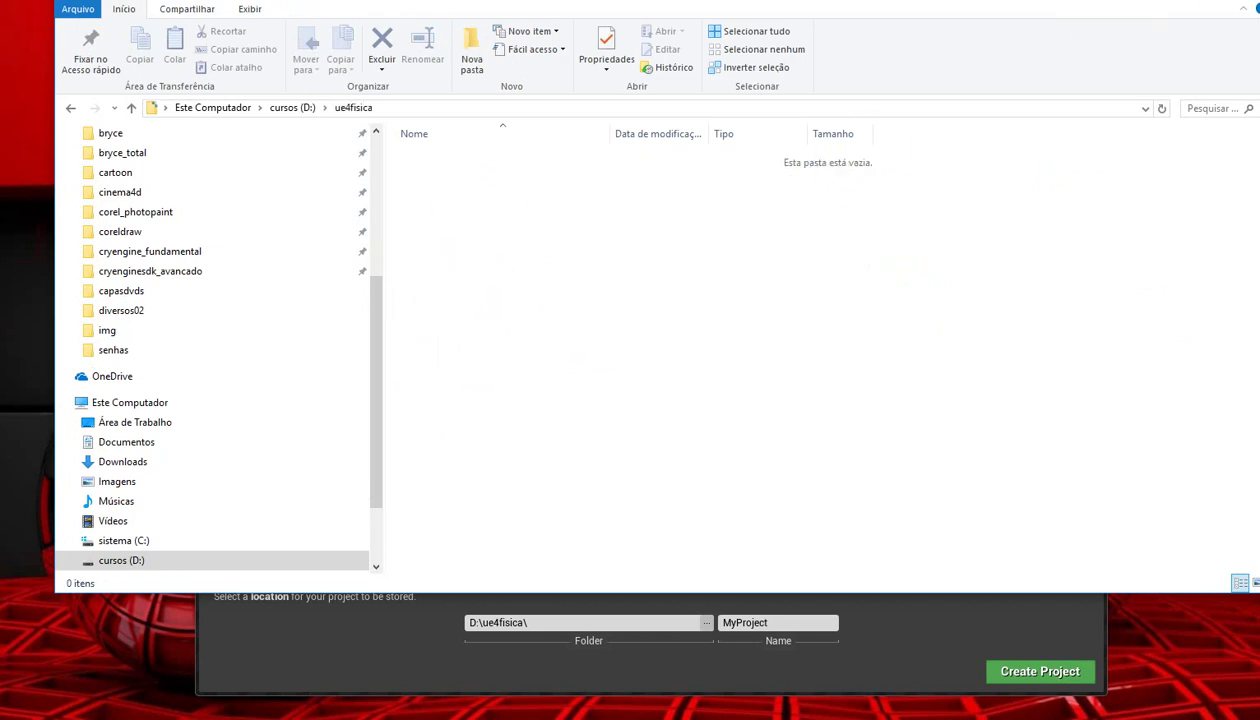
left_click(583, 621)
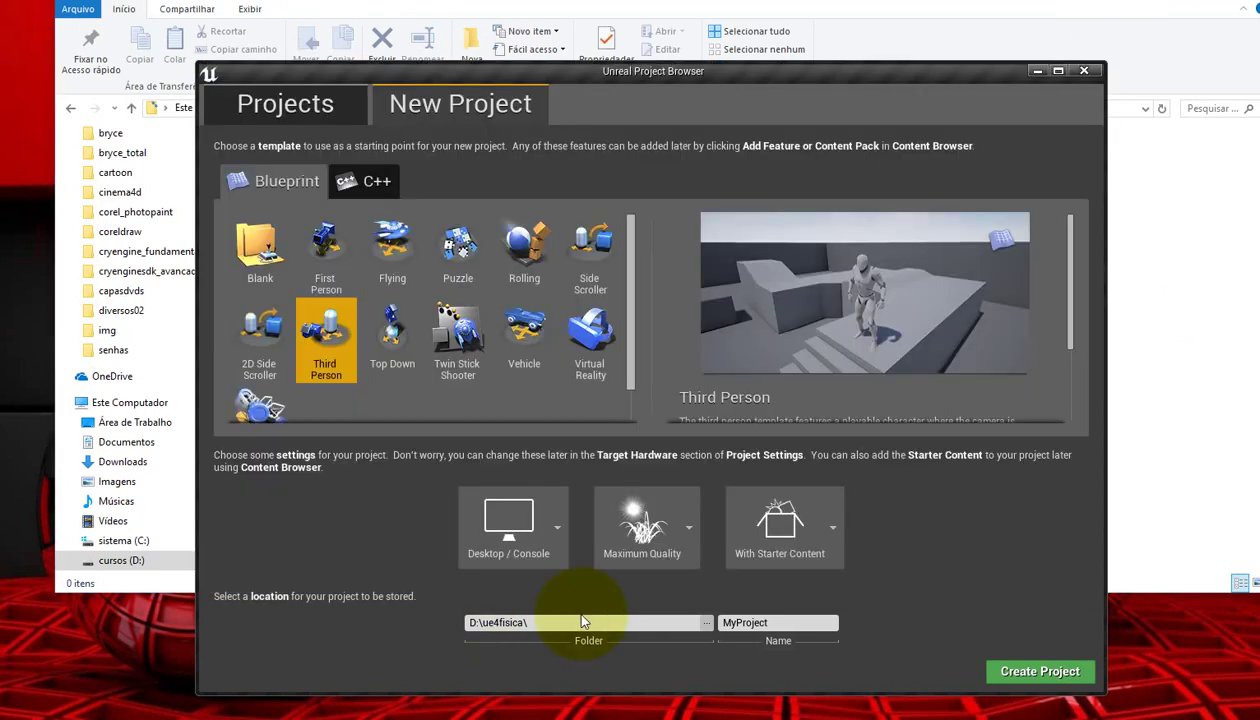
Replace MyProject with the name level002 and create the project
double_click(742, 623)
type("level002")
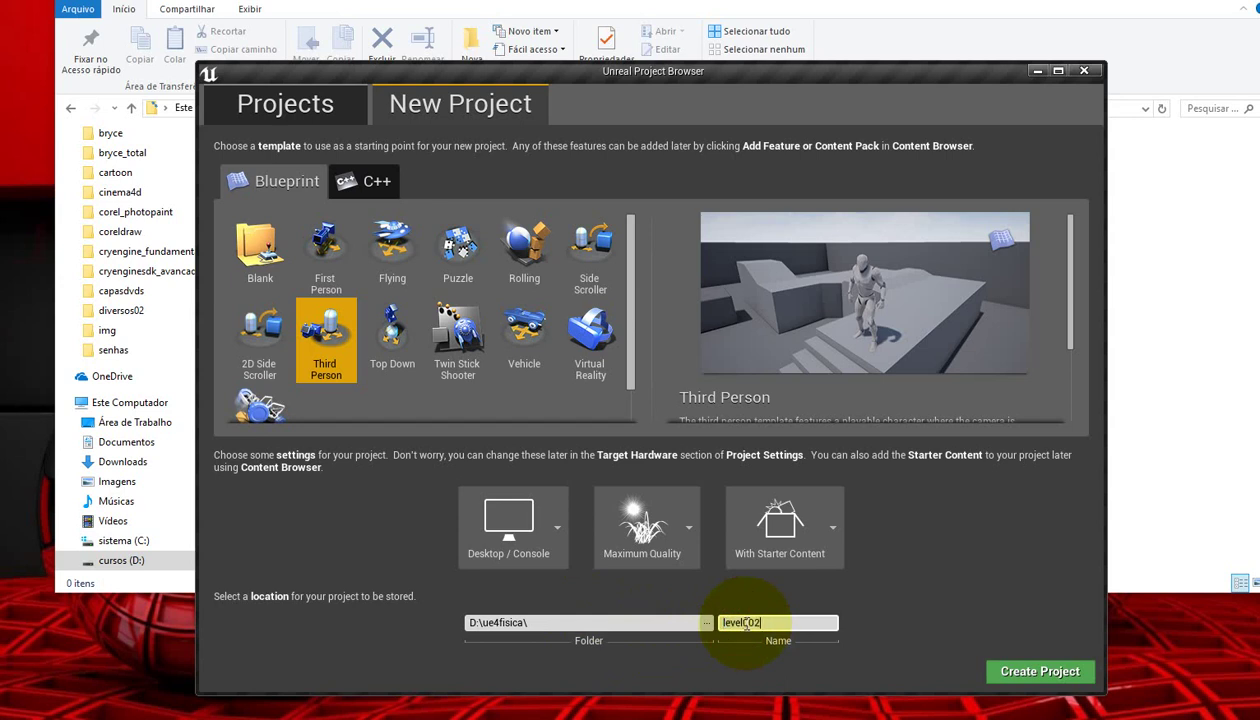
left_click(1014, 671)
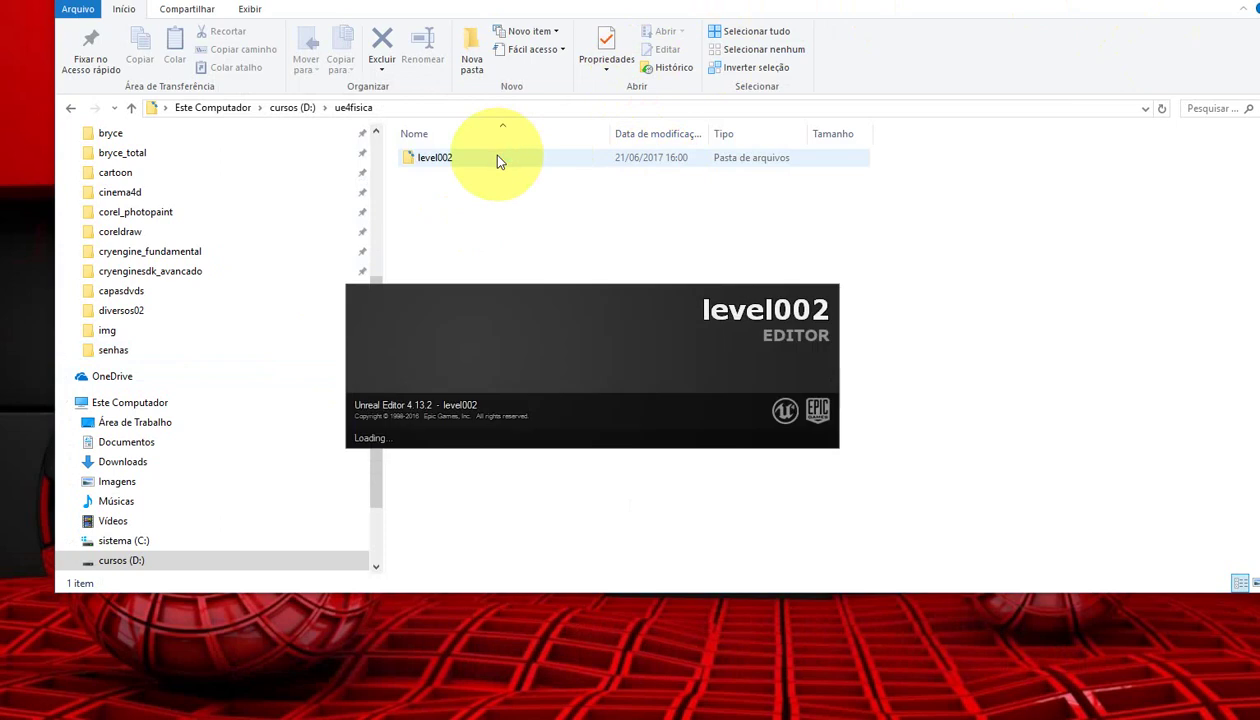
Open the level002 folder in Explorer, then switch to the Unreal Editor window
double_click(495, 157)
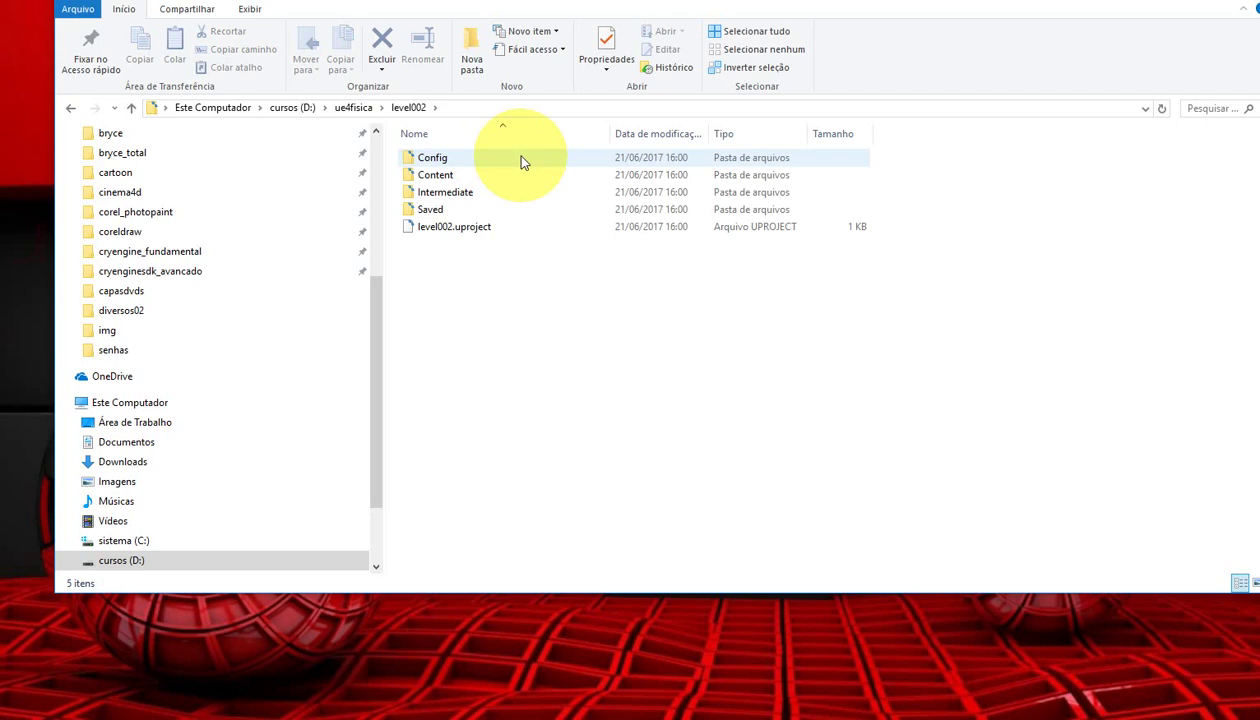
key("alt+Tab")
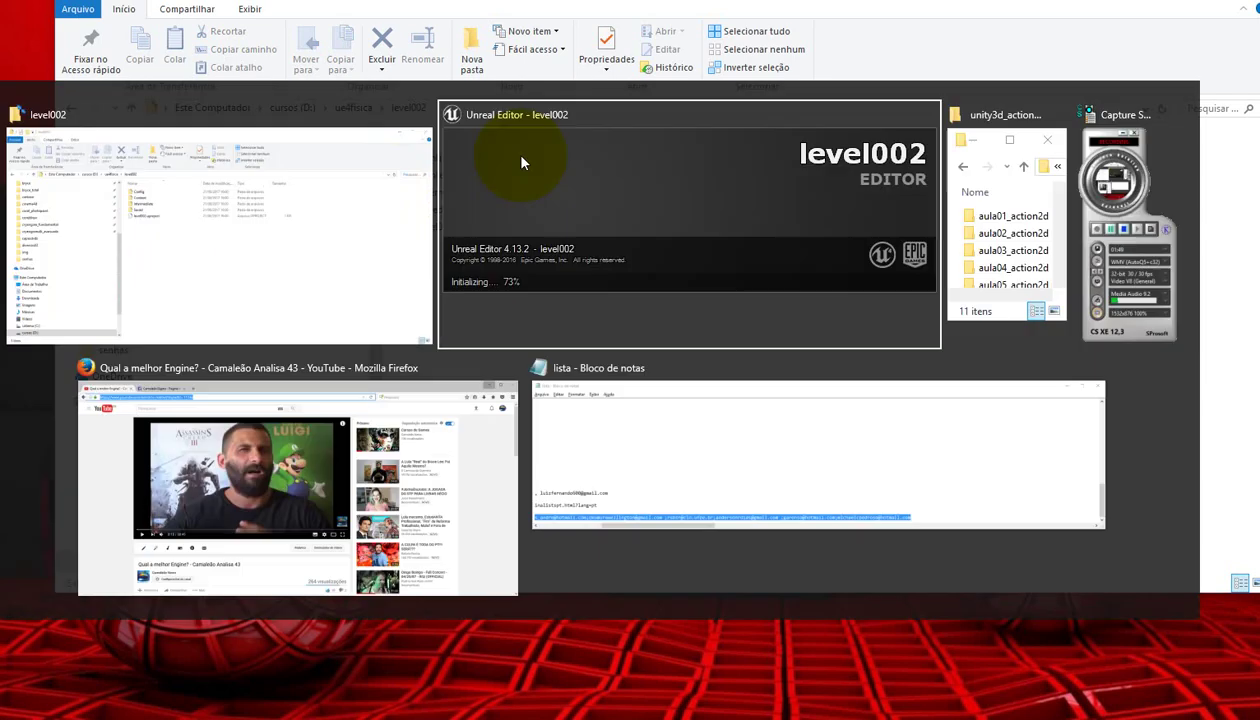
left_click(512, 152)
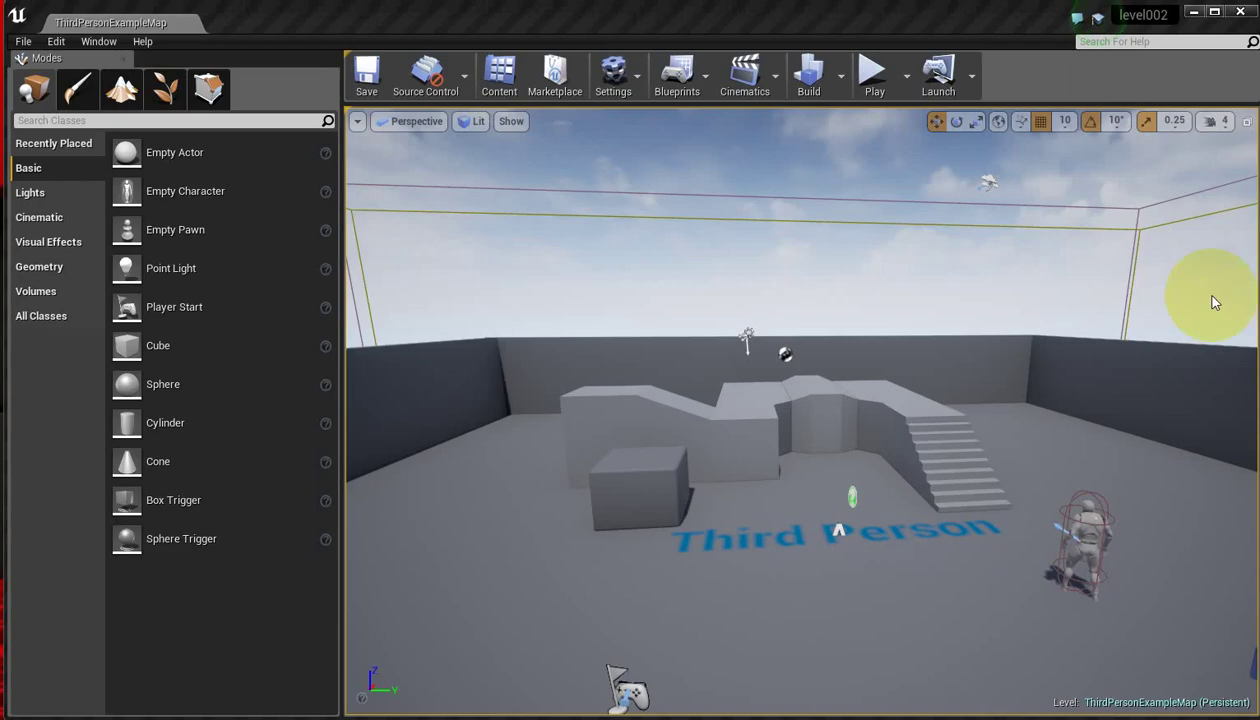
Playtest ThirdPersonExampleMap, walking the mannequin to the stairs, then exit with Esc
left_click(868, 72)
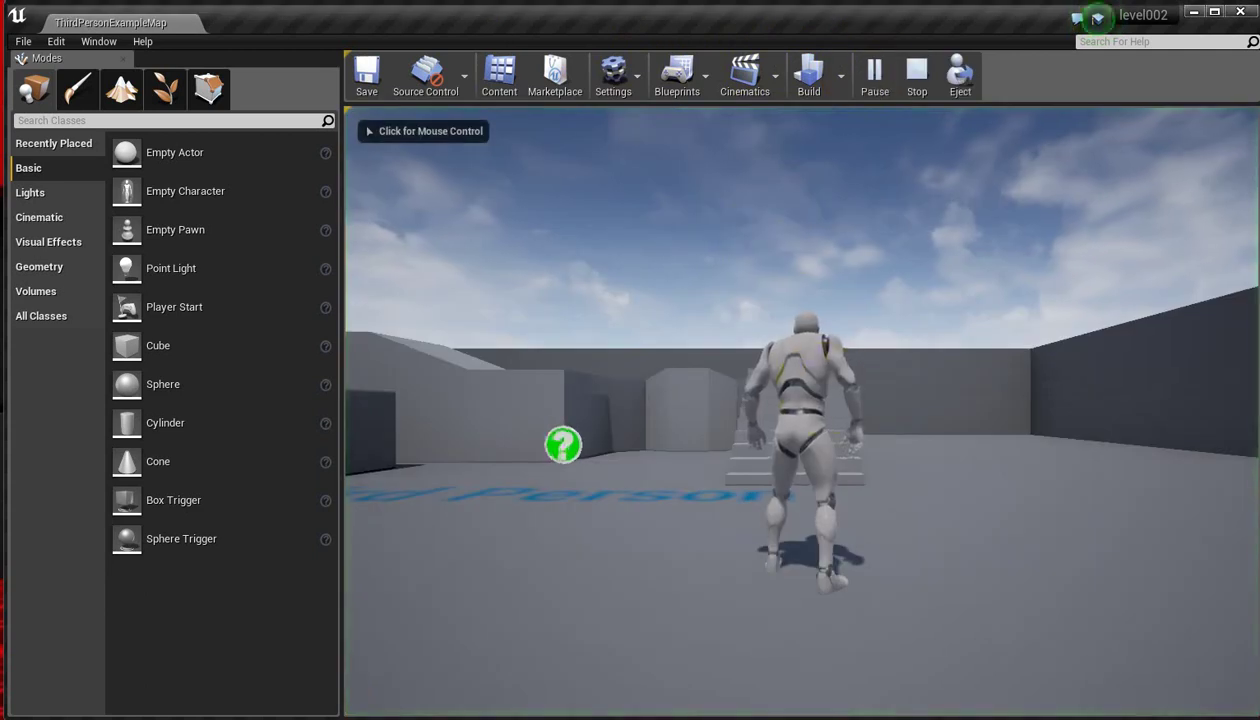
left_click(800, 400)
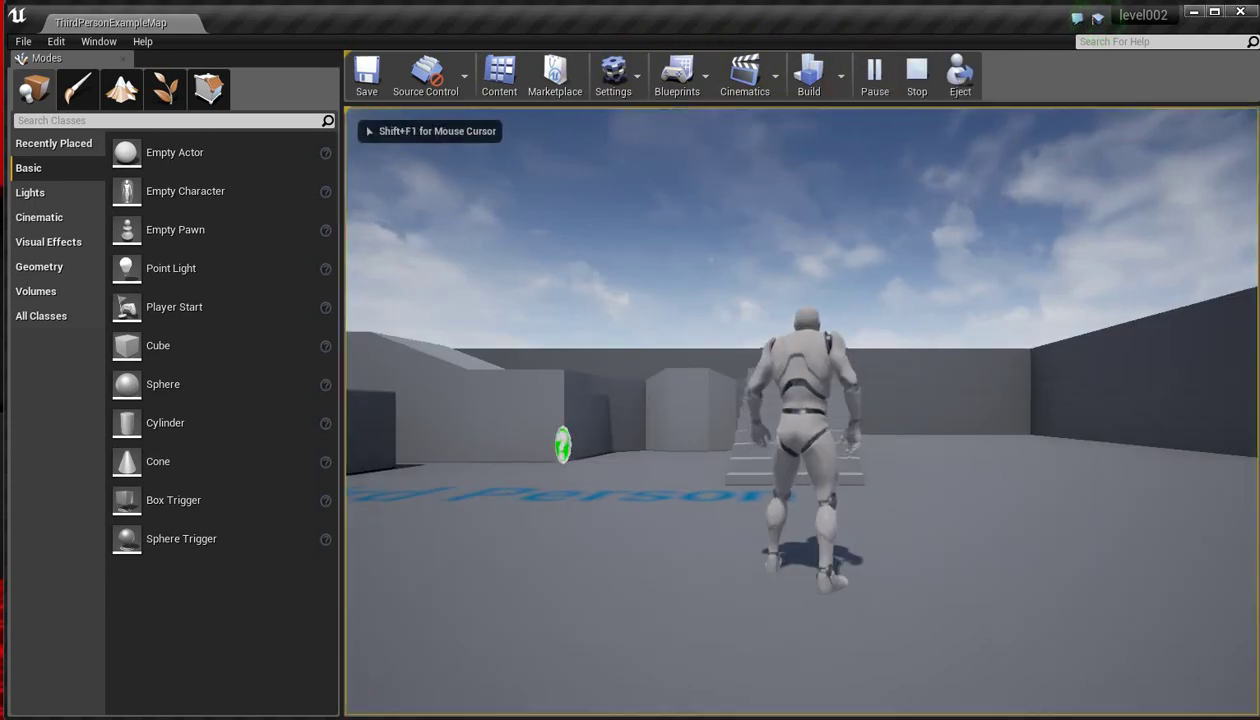
key("w")
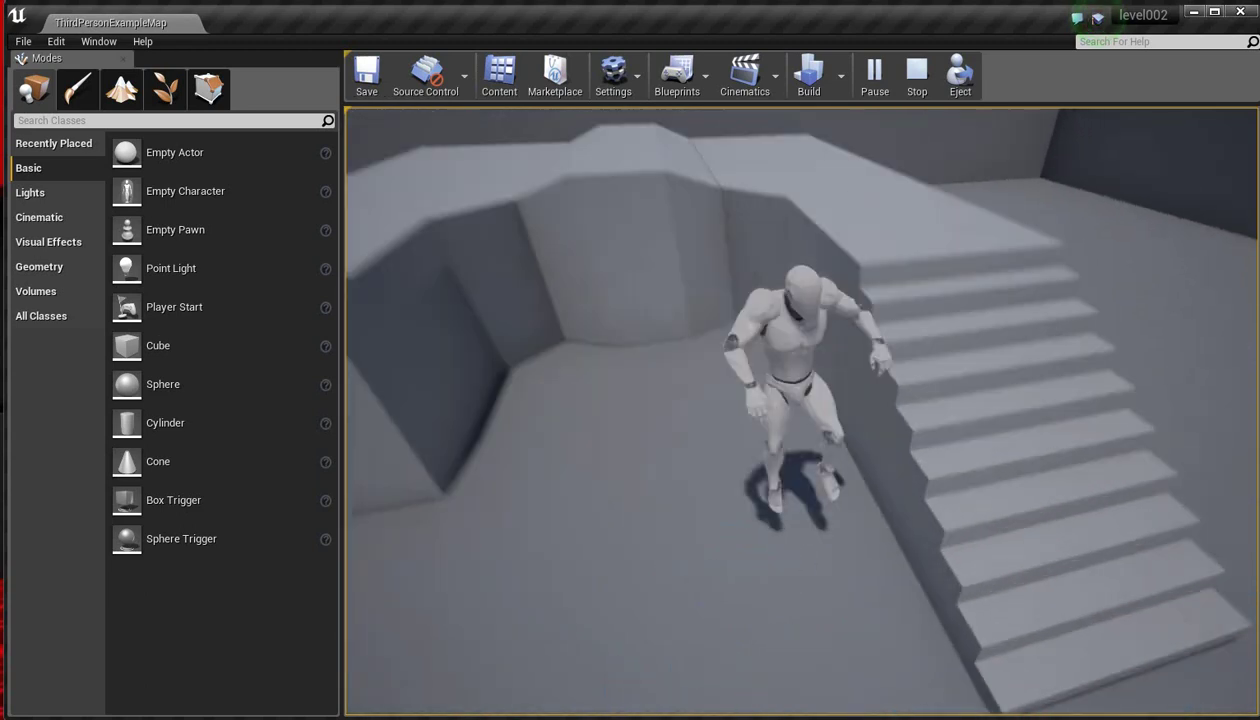
key("Escape")
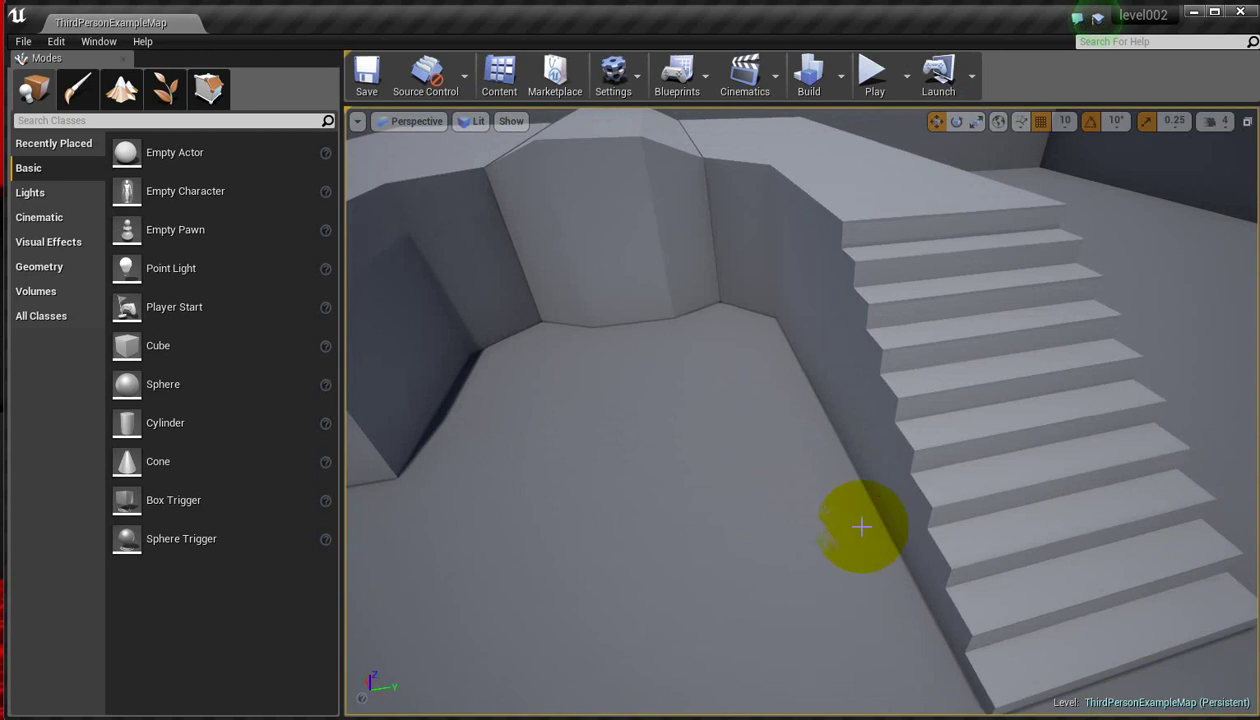
Drag a Spiral Stair brush from Geometry into the level, positioned around the PlayerStart
scroll(858, 522, "down", 5)
scroll(864, 510, "down", 3)
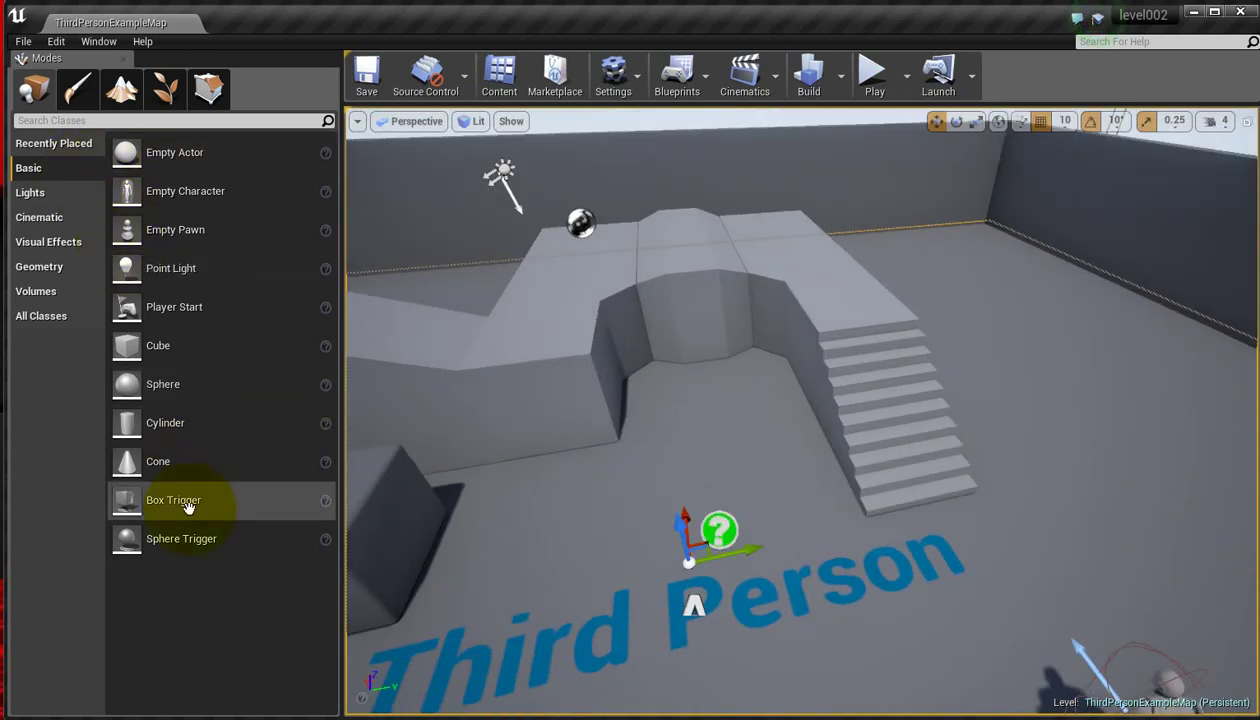
left_click(52, 270)
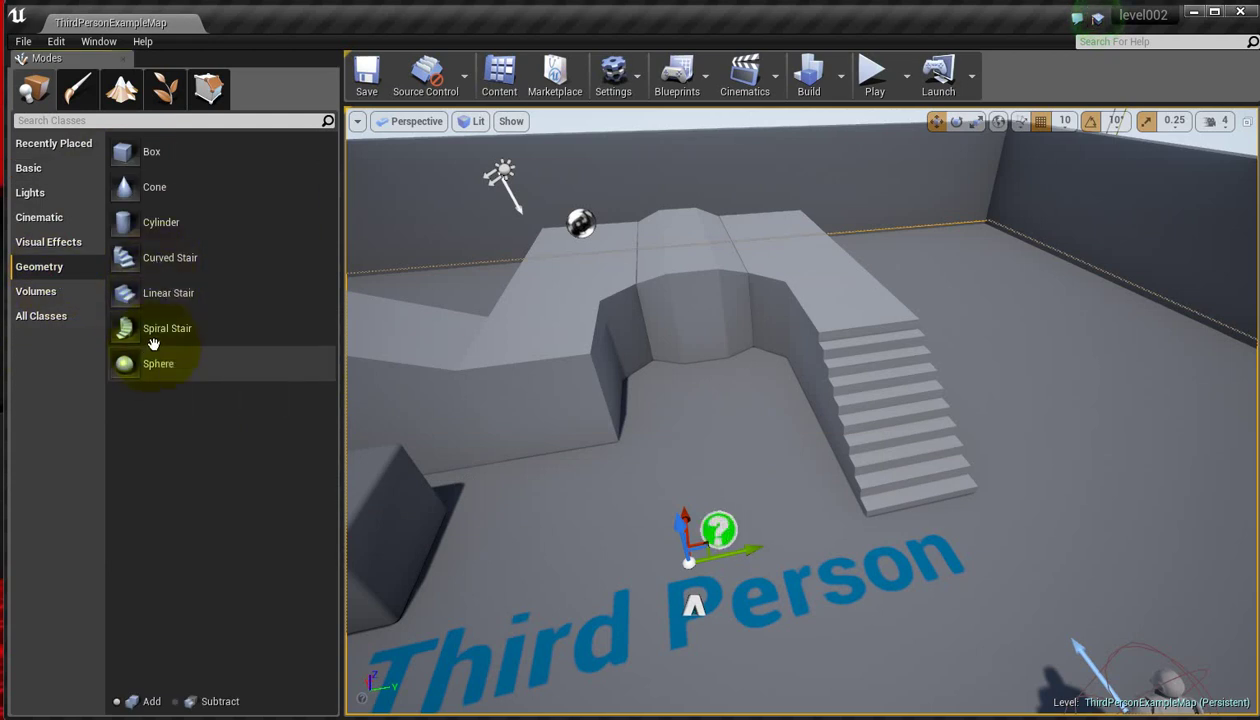
left_click(156, 341)
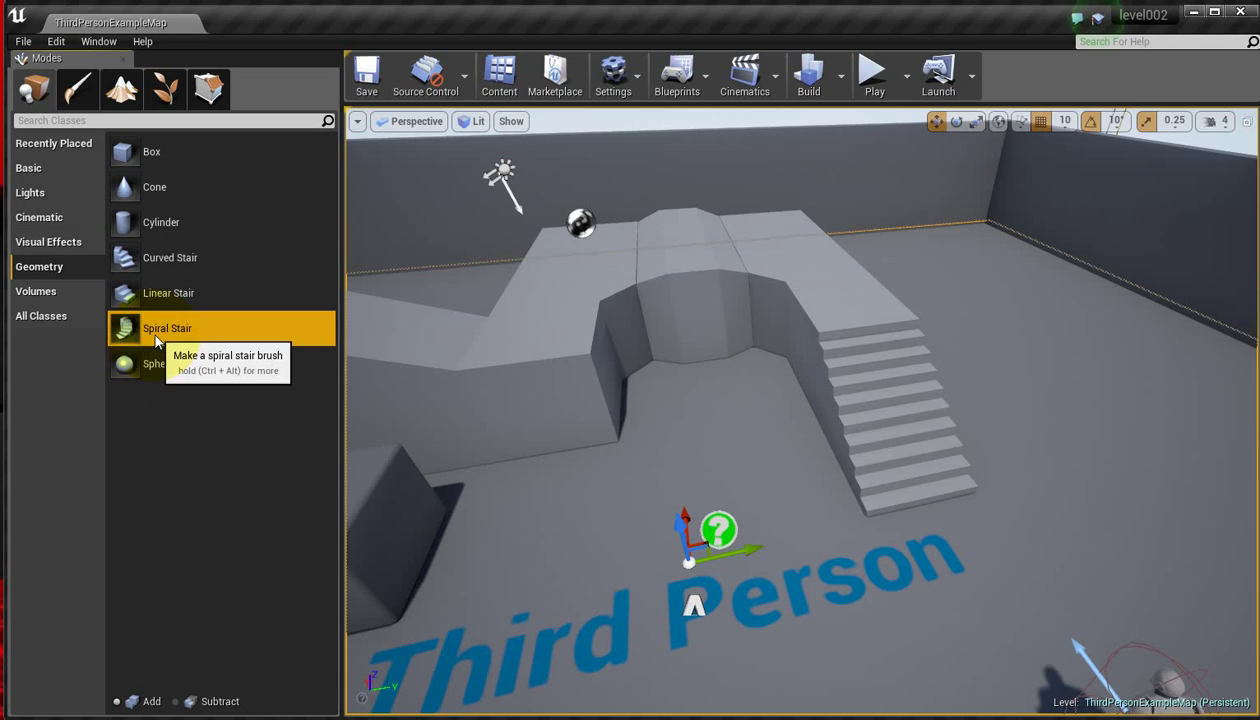
left_click_drag(156, 341, 831, 560)
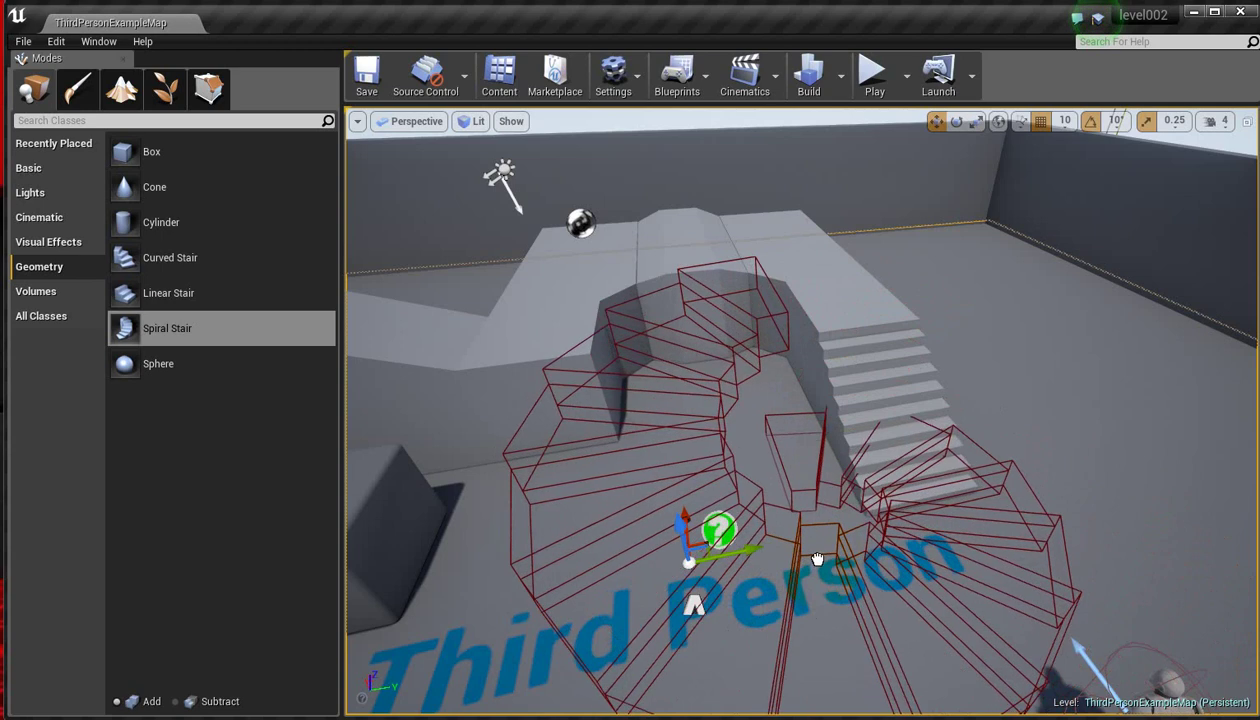
left_click_drag(831, 560, 702, 570)
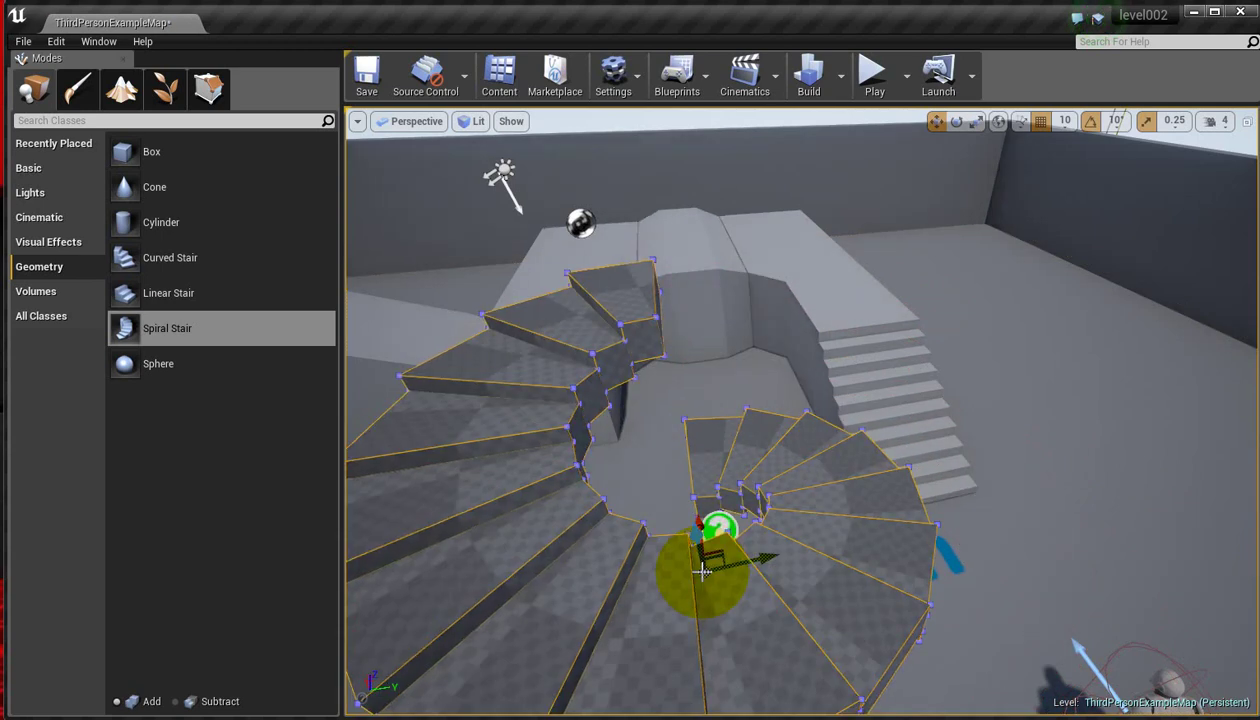
Switch the viewport to Left view and lower the spiral stairs slightly along Z
left_click(410, 121)
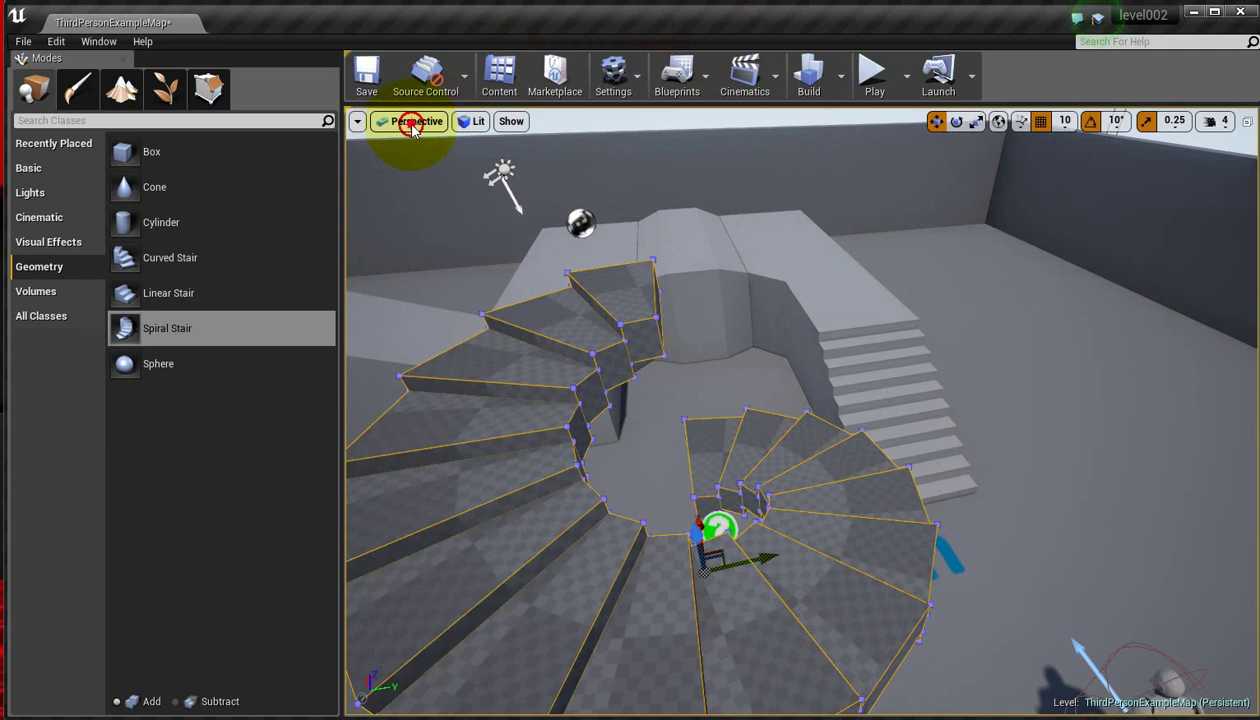
left_click(430, 220)
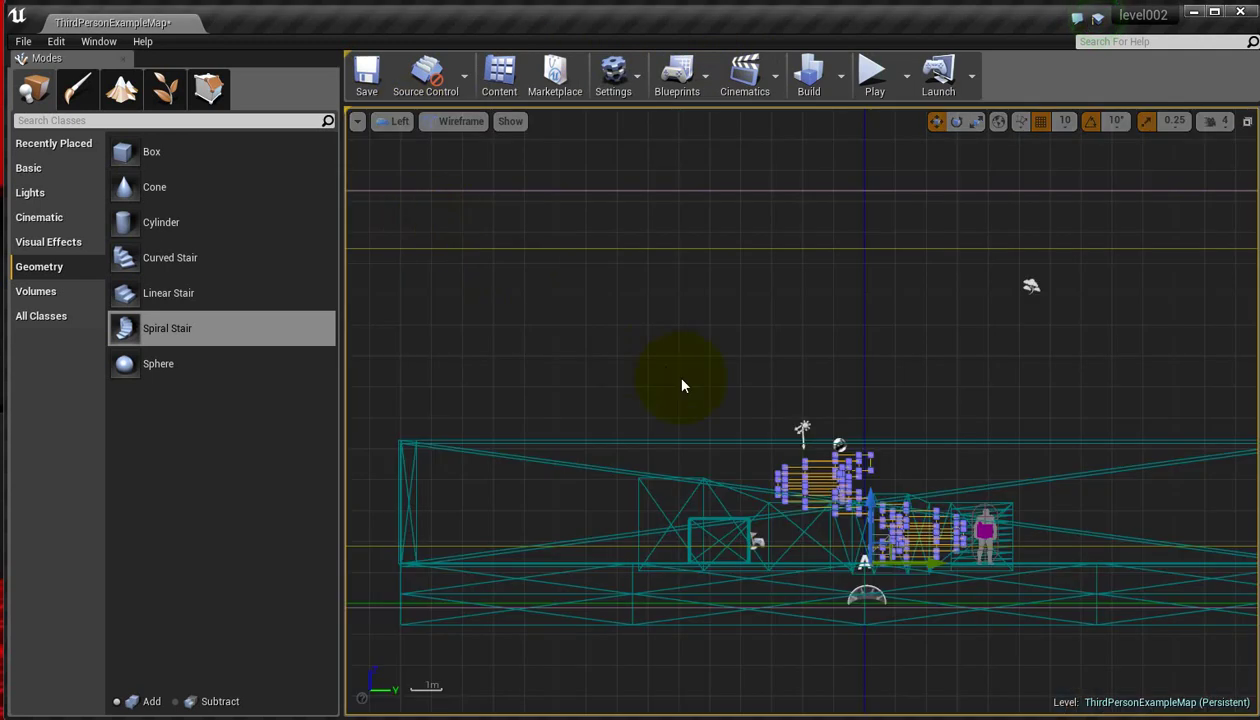
scroll(850, 445, "up", 2)
scroll(845, 449, "up", 1)
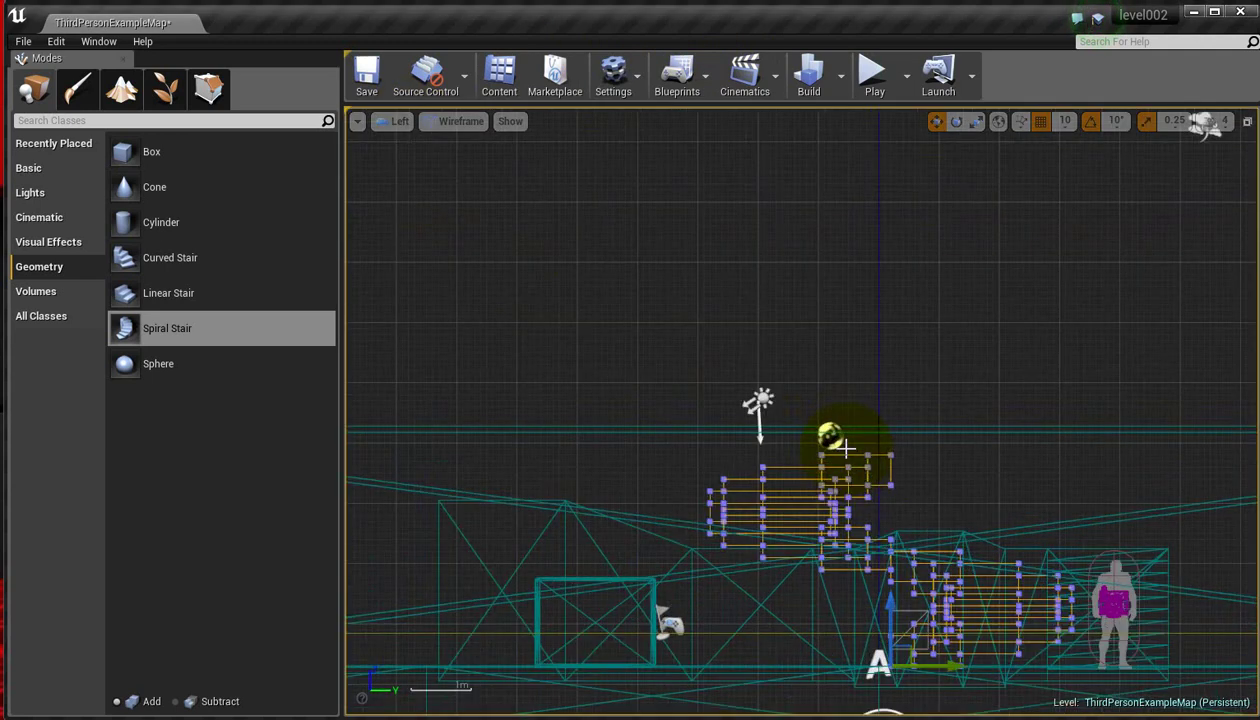
scroll(845, 449, "up", 2)
scroll(759, 366, "down", 2)
scroll(760, 370, "down", 1)
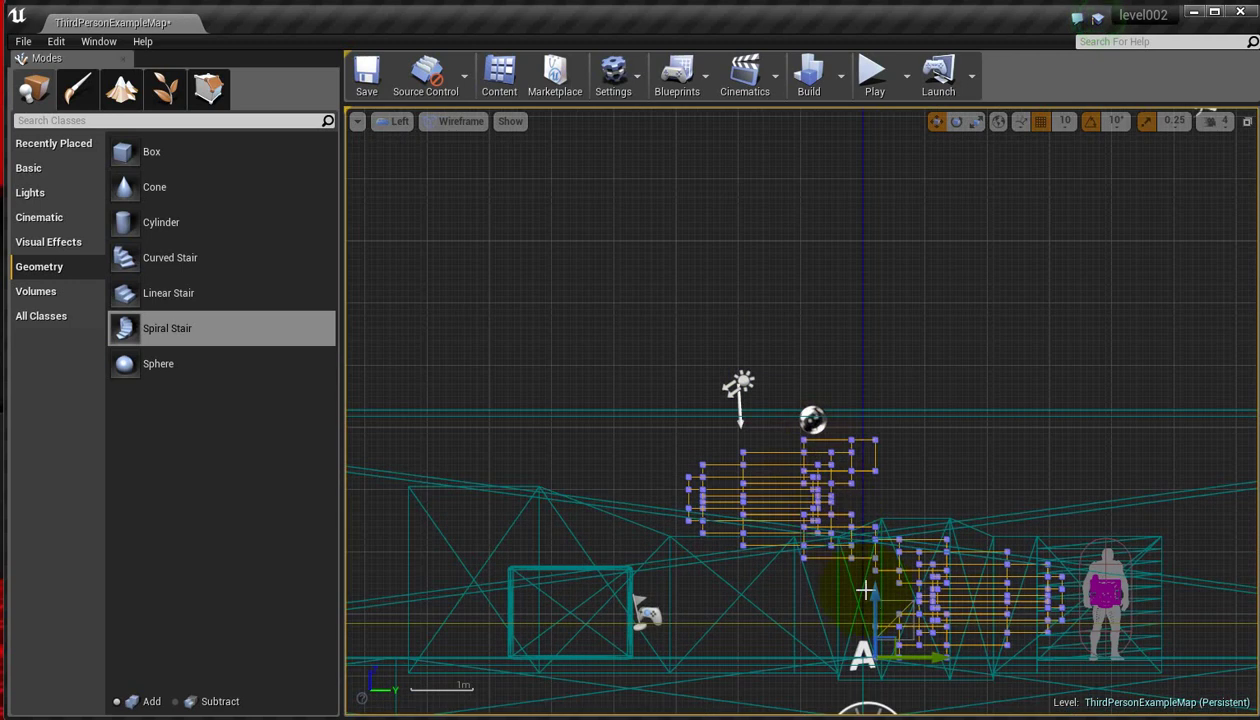
left_click_drag(877, 600, 877, 612)
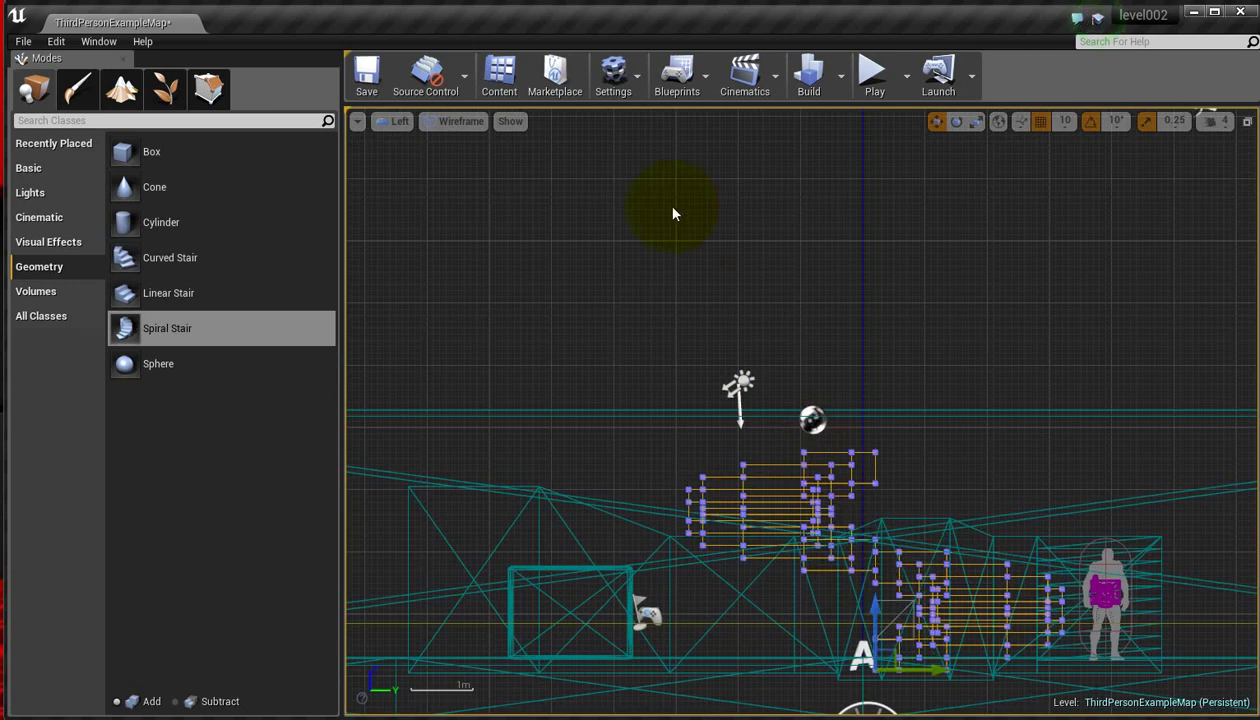
Browse the viewport View Mode menu, then bring back the viewport-type menu
left_click(465, 122)
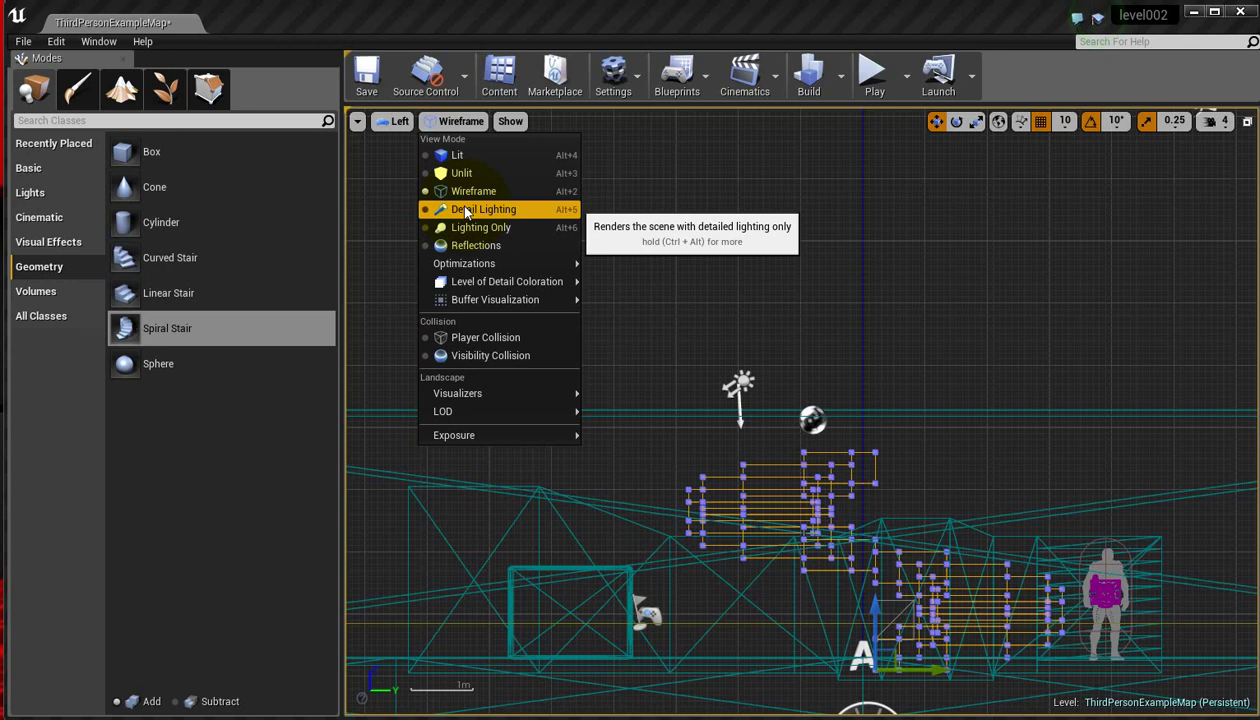
mouse_move(540, 264)
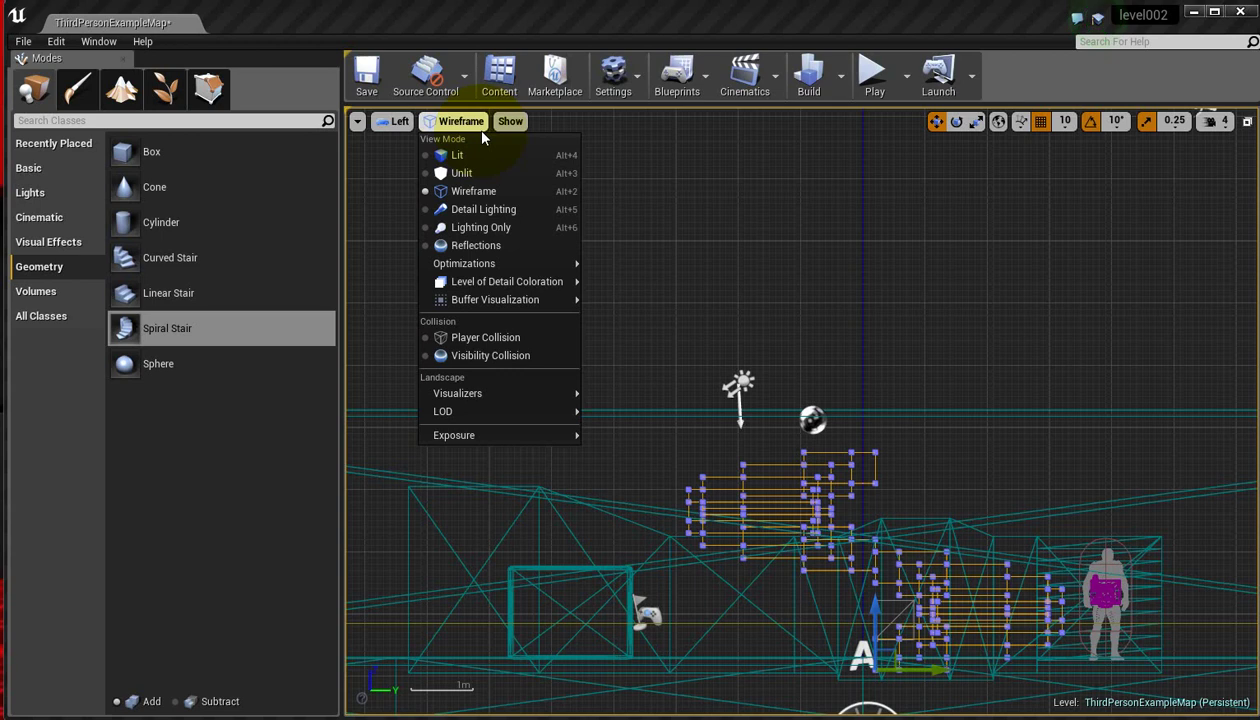
left_click(399, 121)
left_click(399, 121)
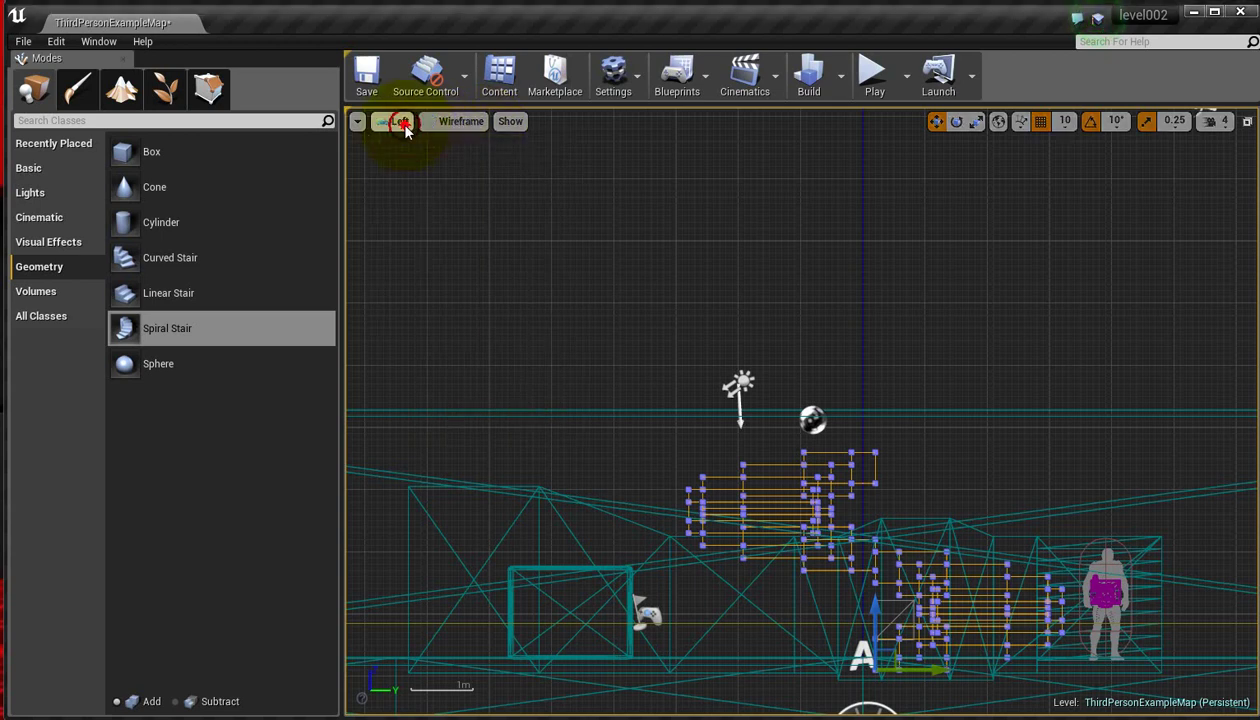
left_click(399, 121)
Return the viewport to lit Perspective and save ThirdPersonExampleMap
left_click(429, 141)
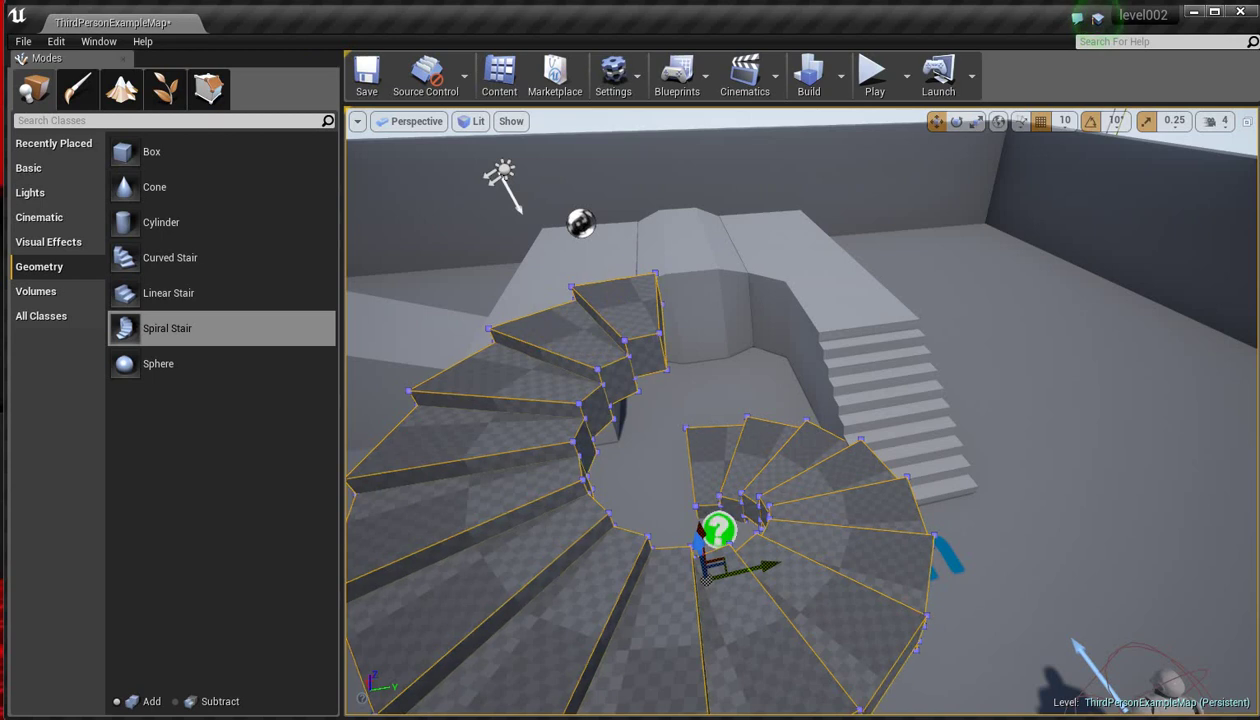
left_click(370, 78)
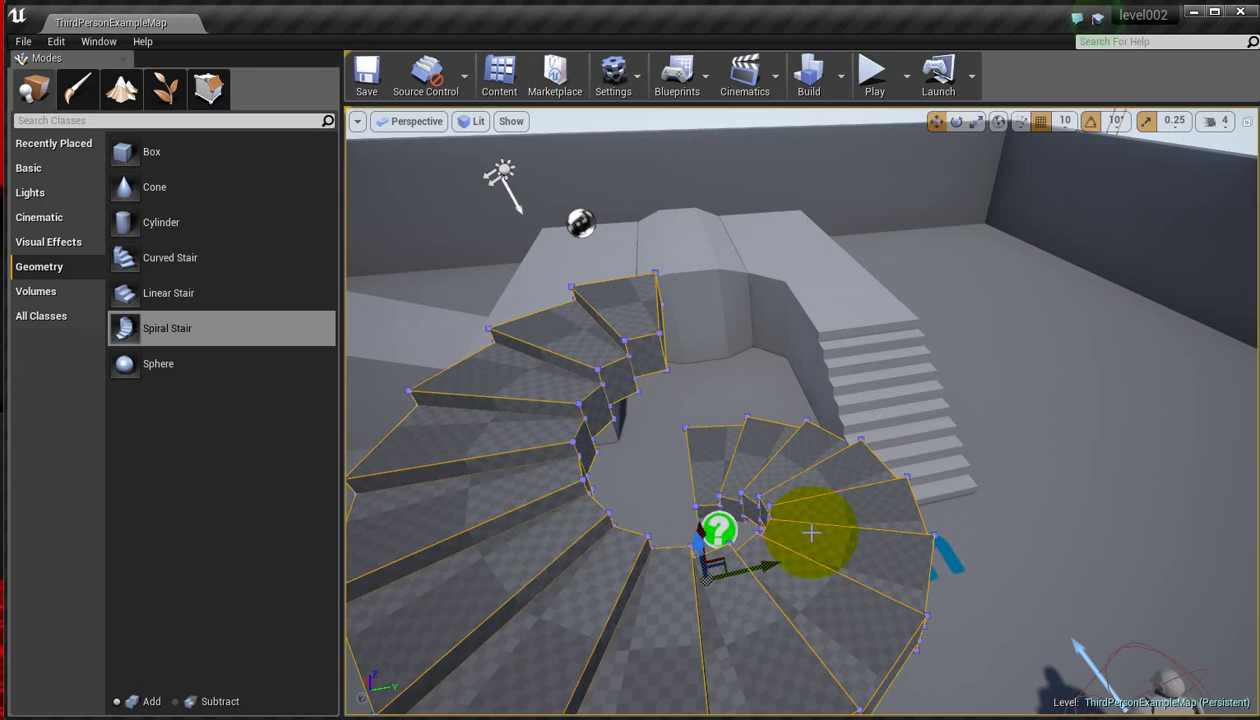
Start a Play-in-Editor session and run the character over to the spiral stairs
left_click(883, 85)
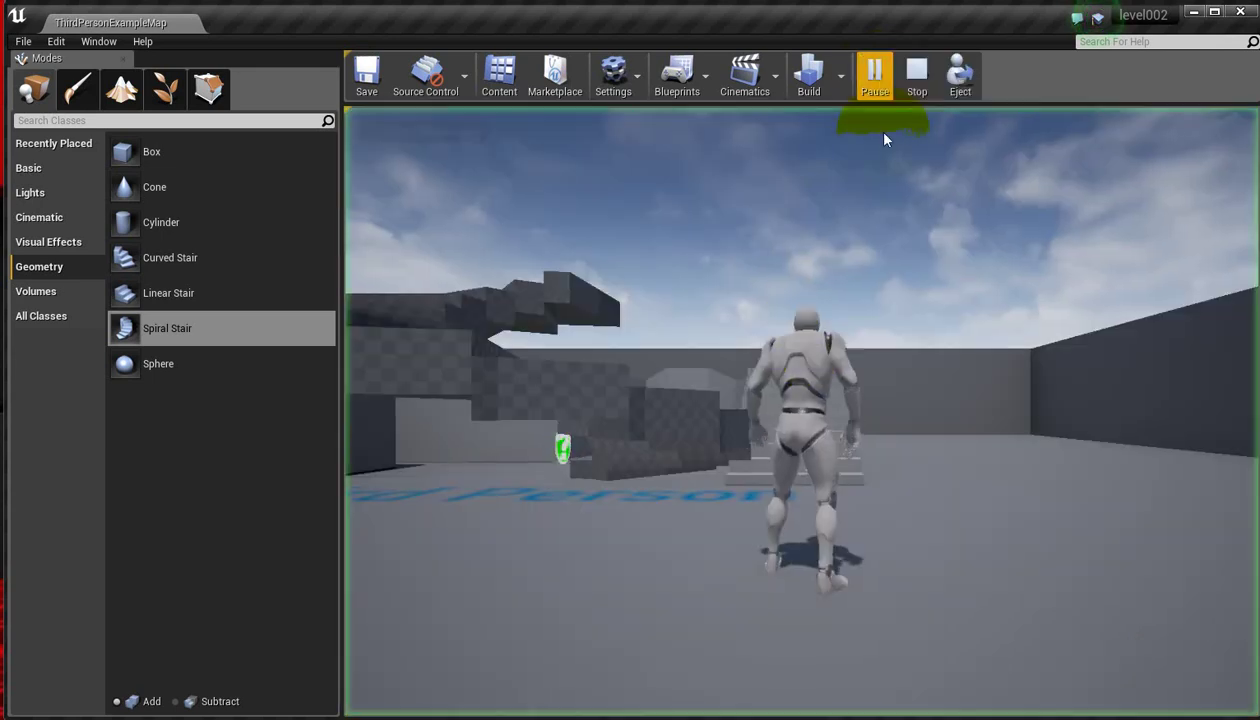
left_click(546, 430)
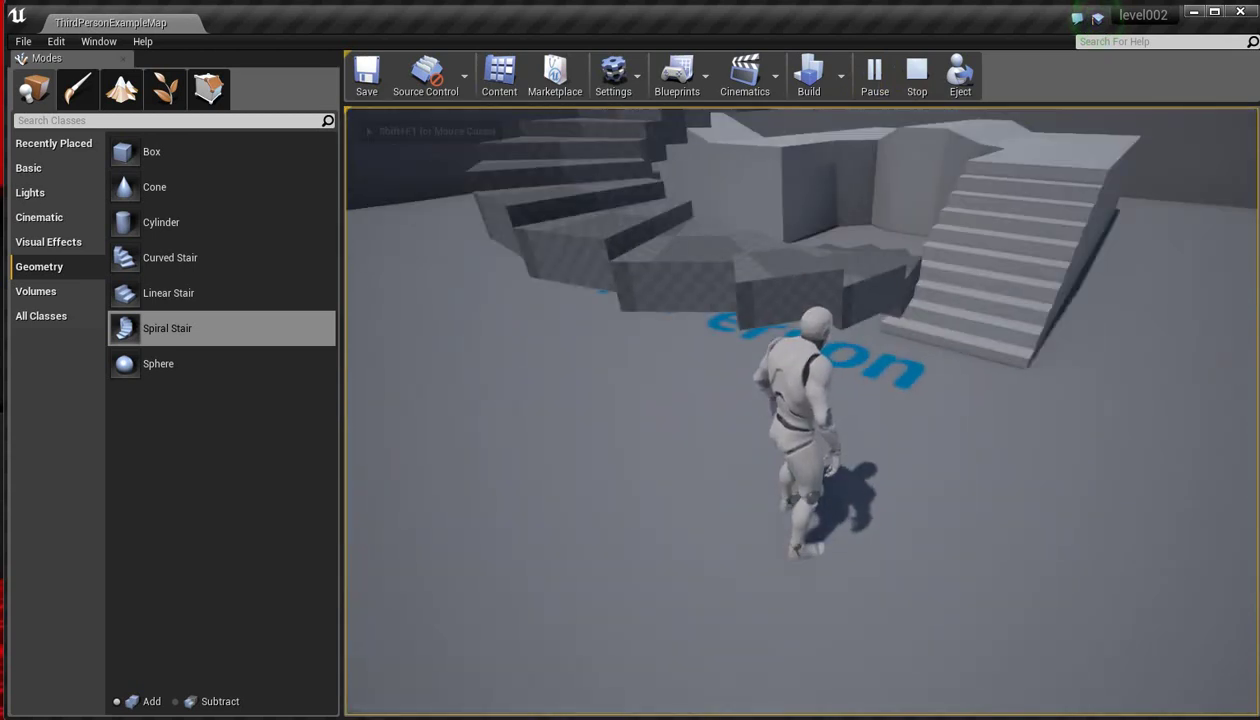
key("a")
key("w")
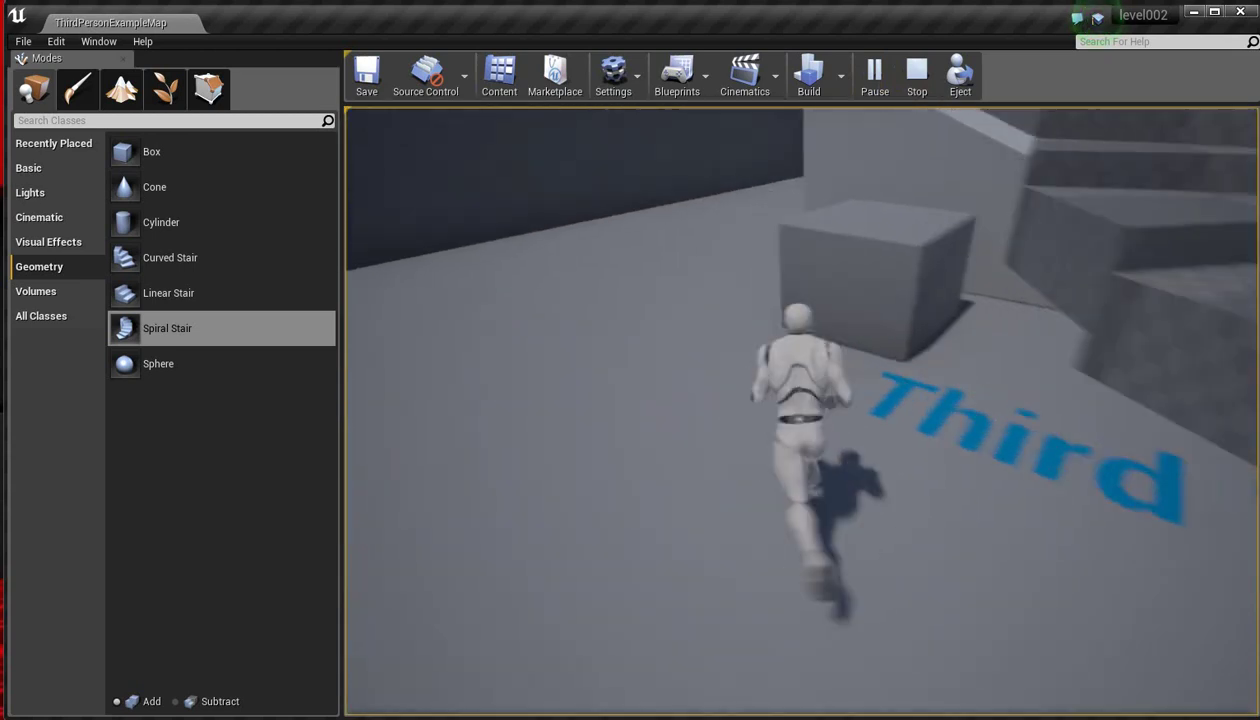
key("w")
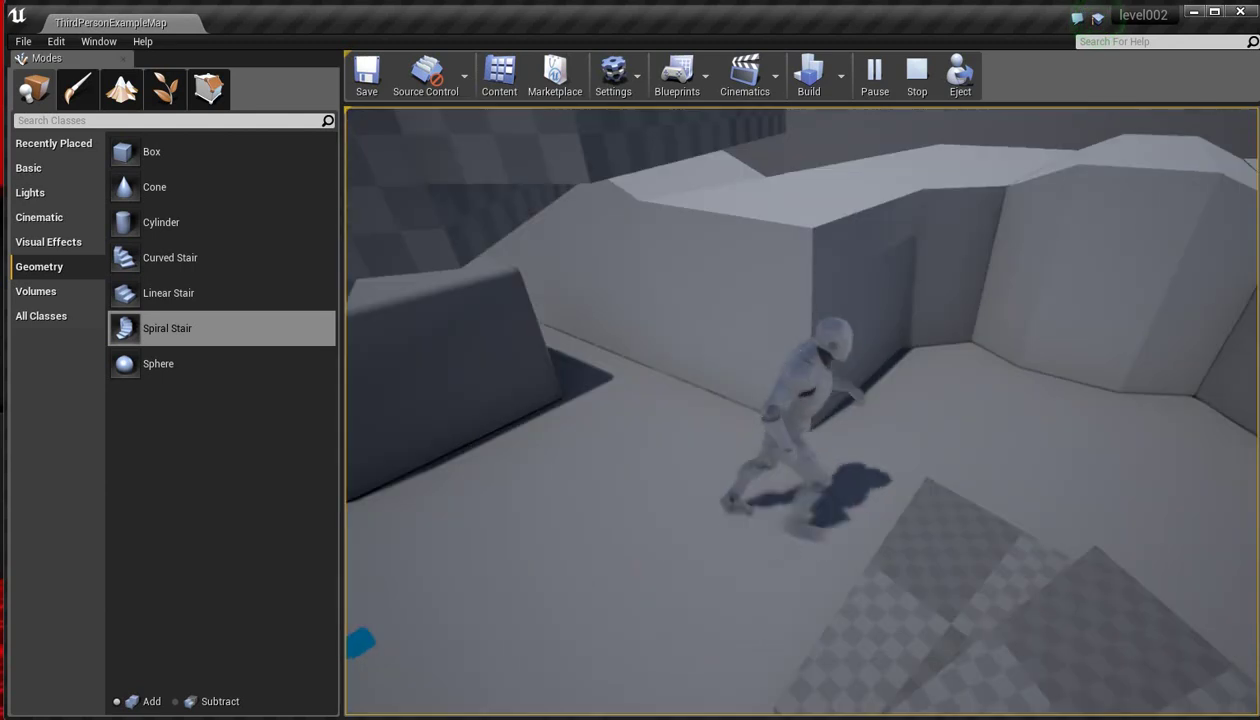
key("s")
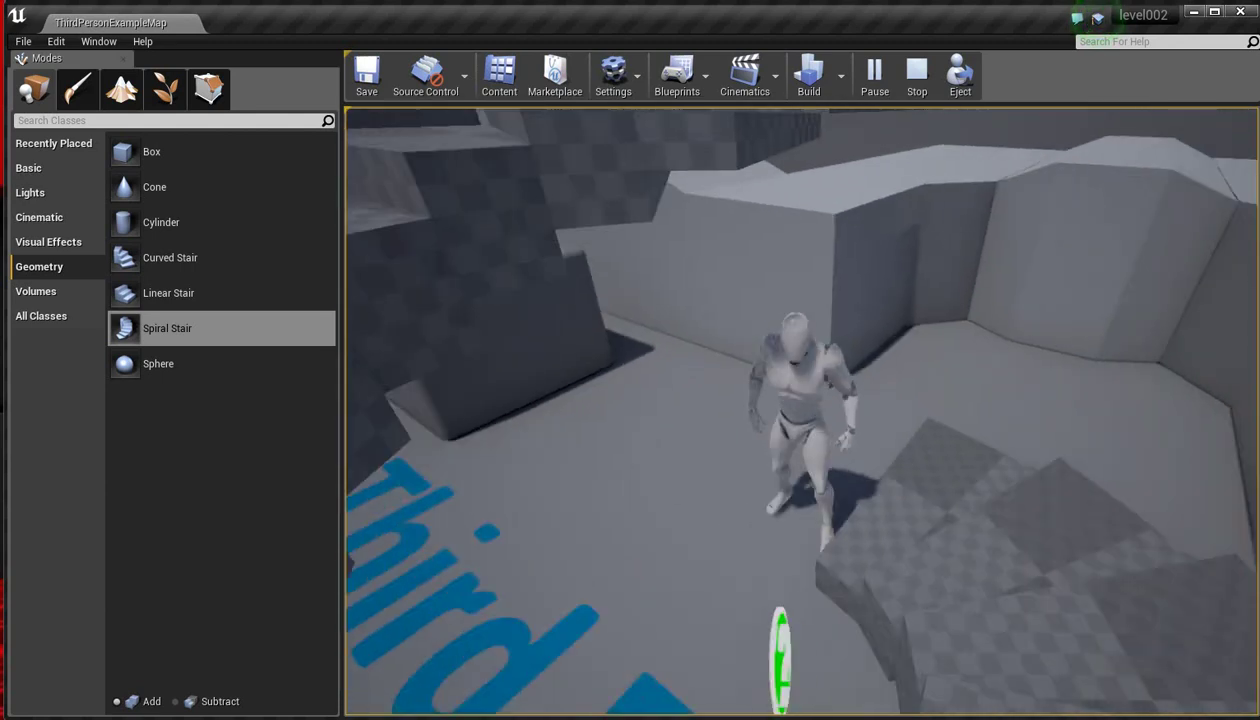
key("s")
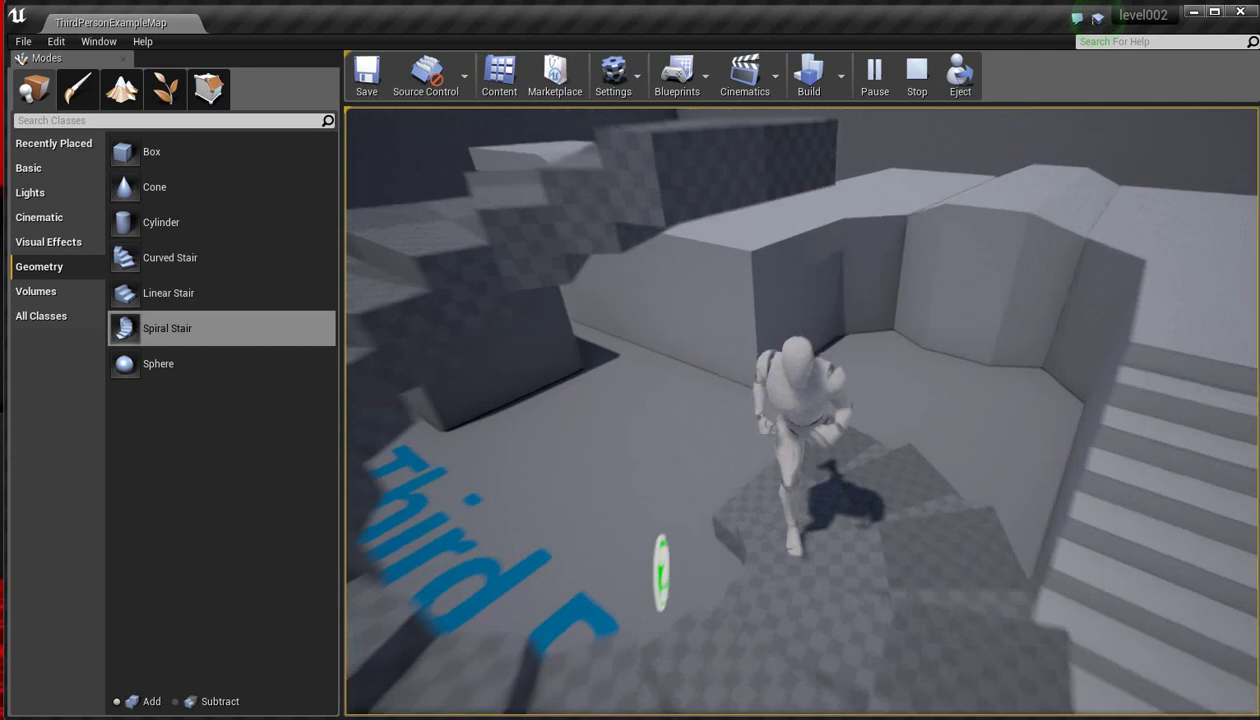
key("s")
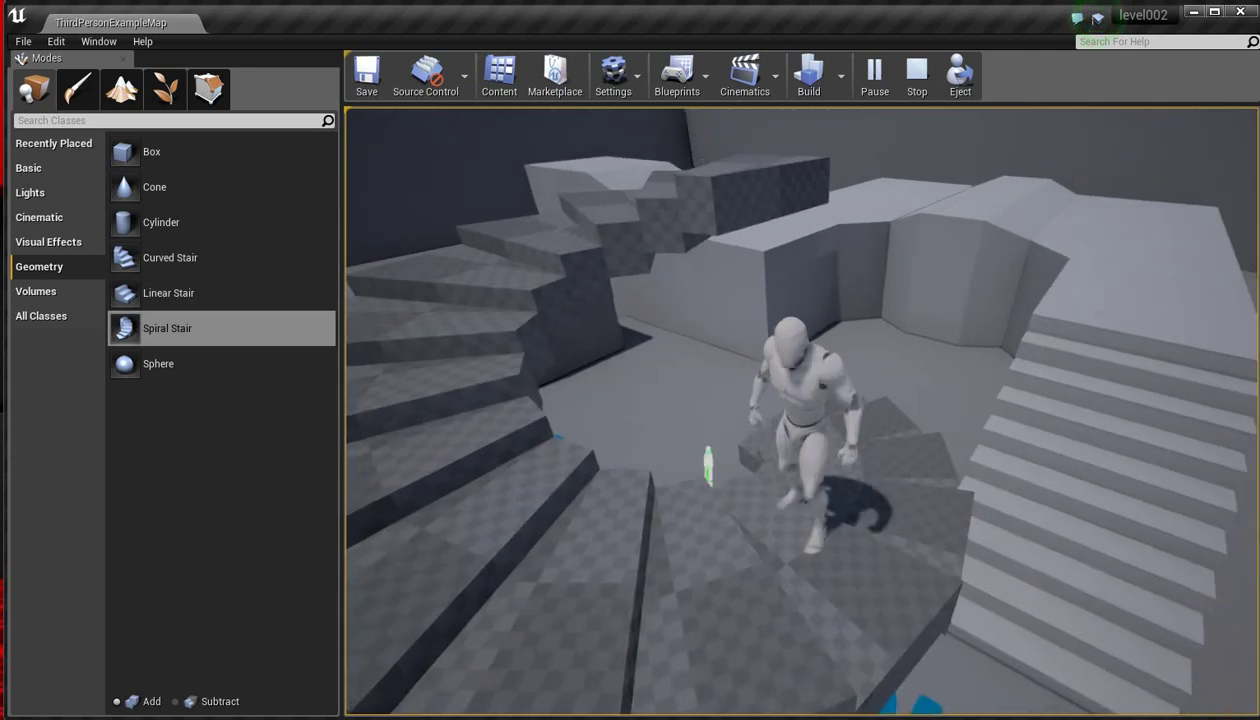
key("s")
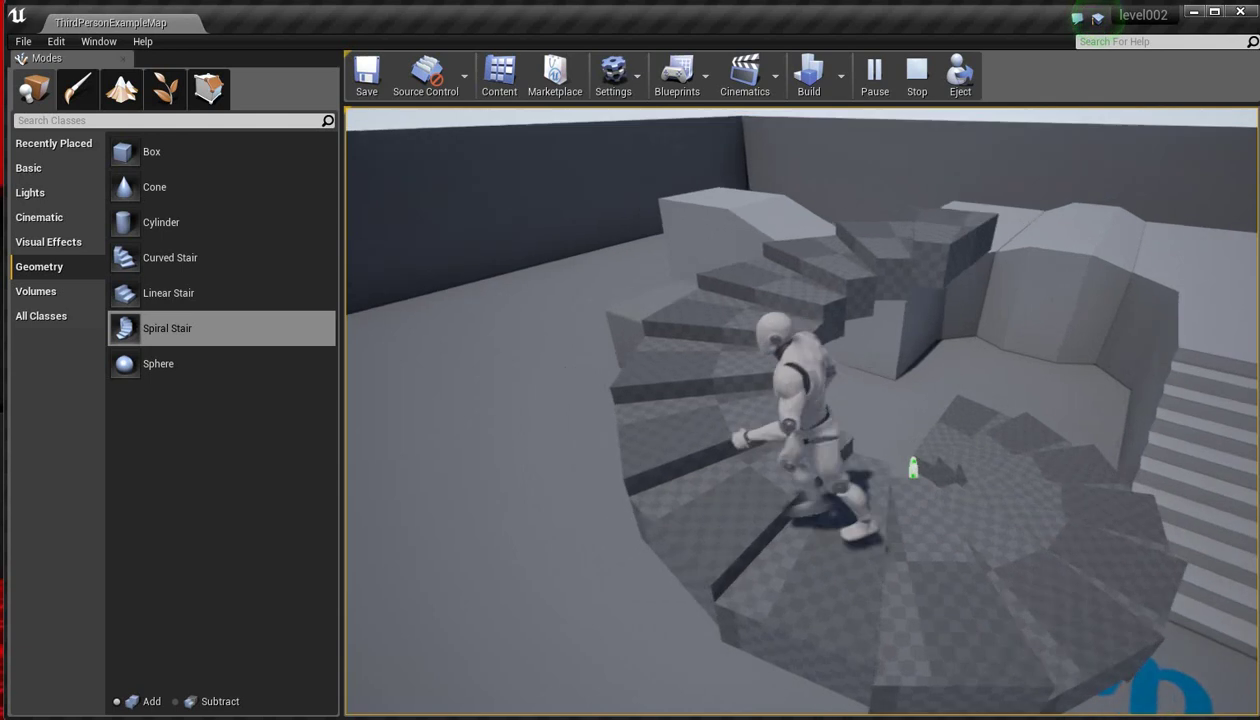
Climb the spiral stairs, run off the top onto the floor, and end the playtest
key("w")
key("w")
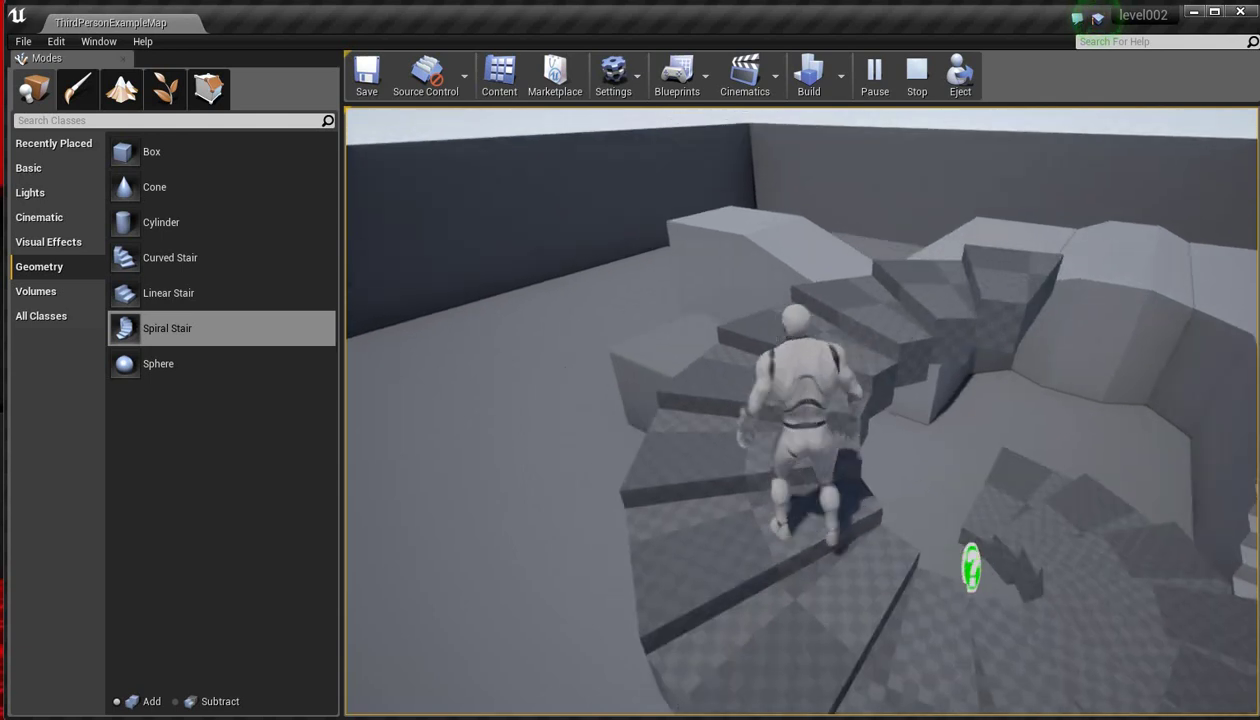
key("w")
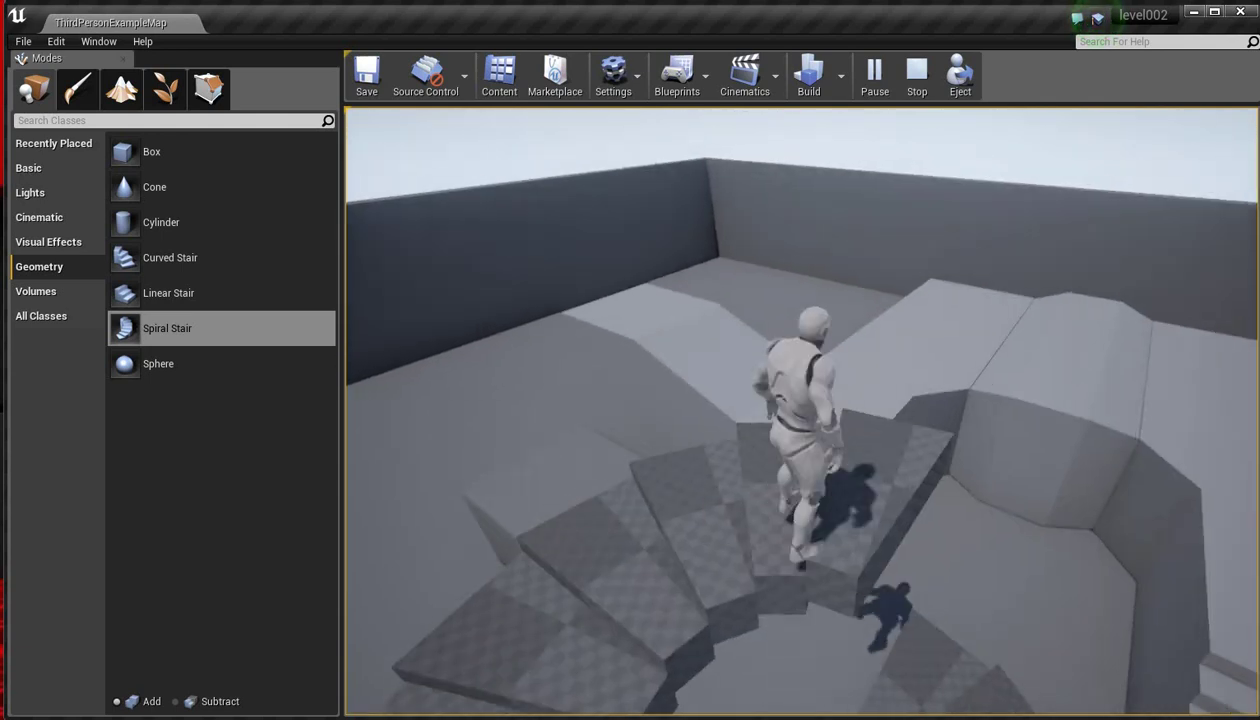
key("w")
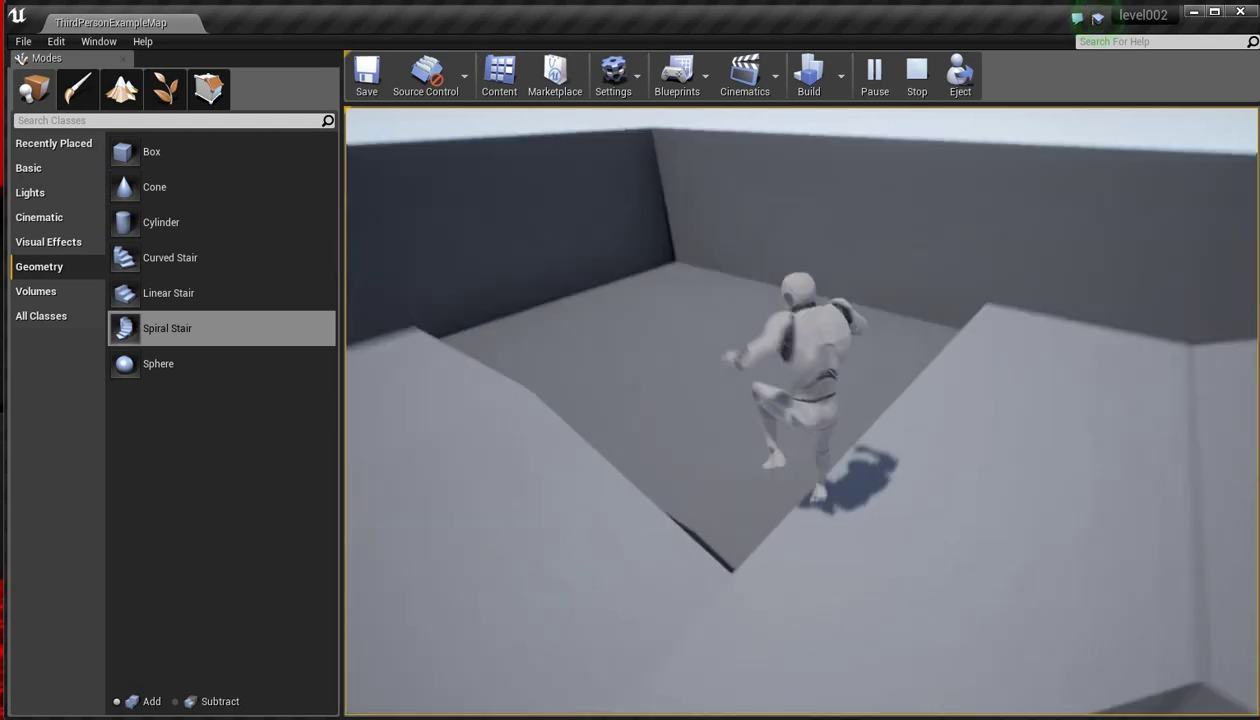
key("w")
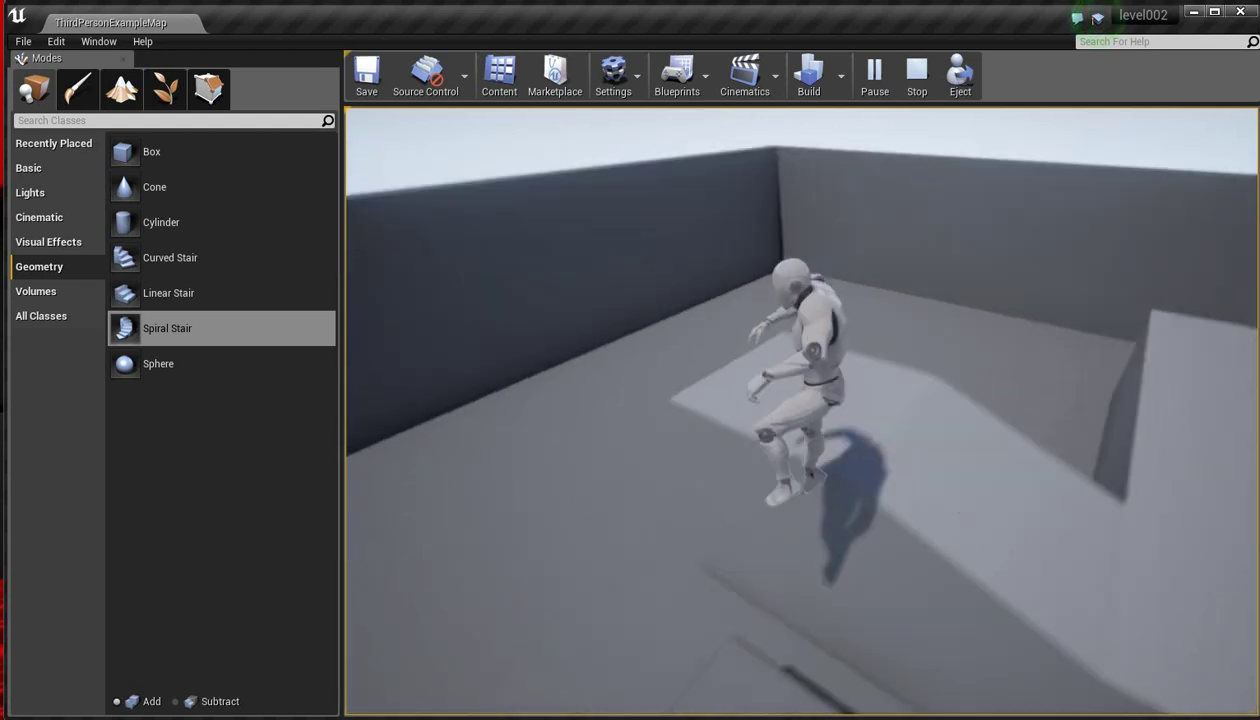
key("w")
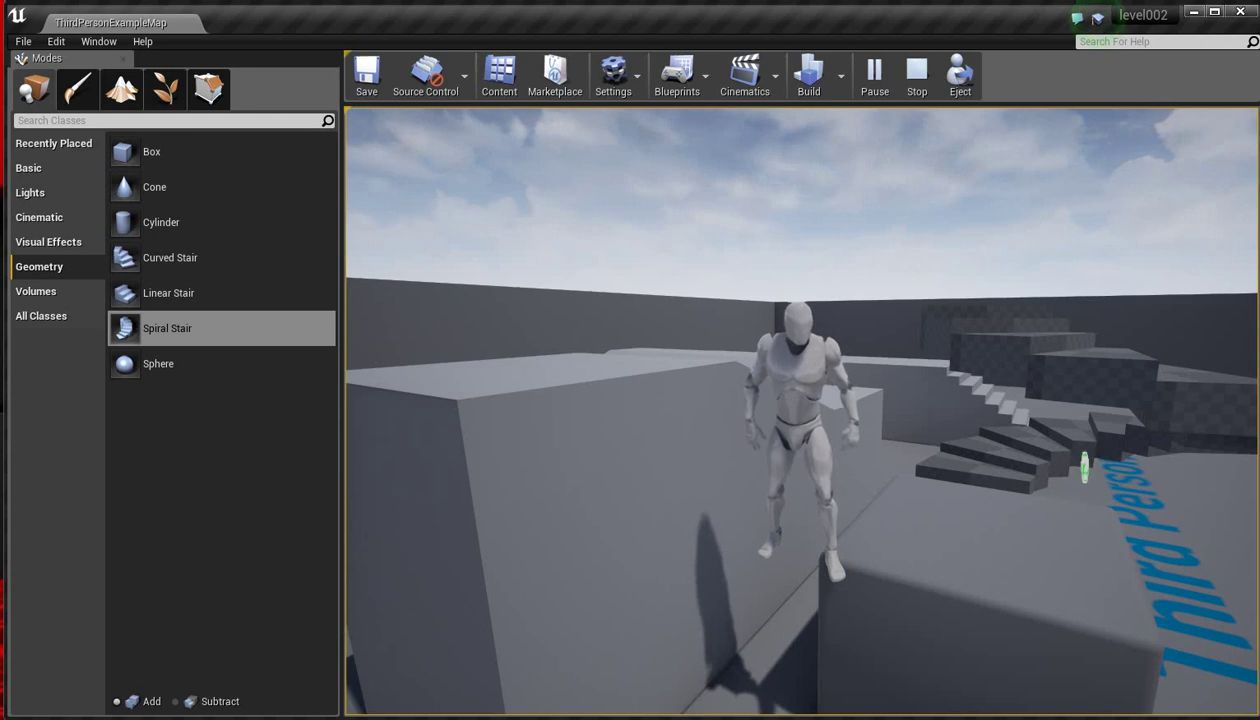
key("Escape")
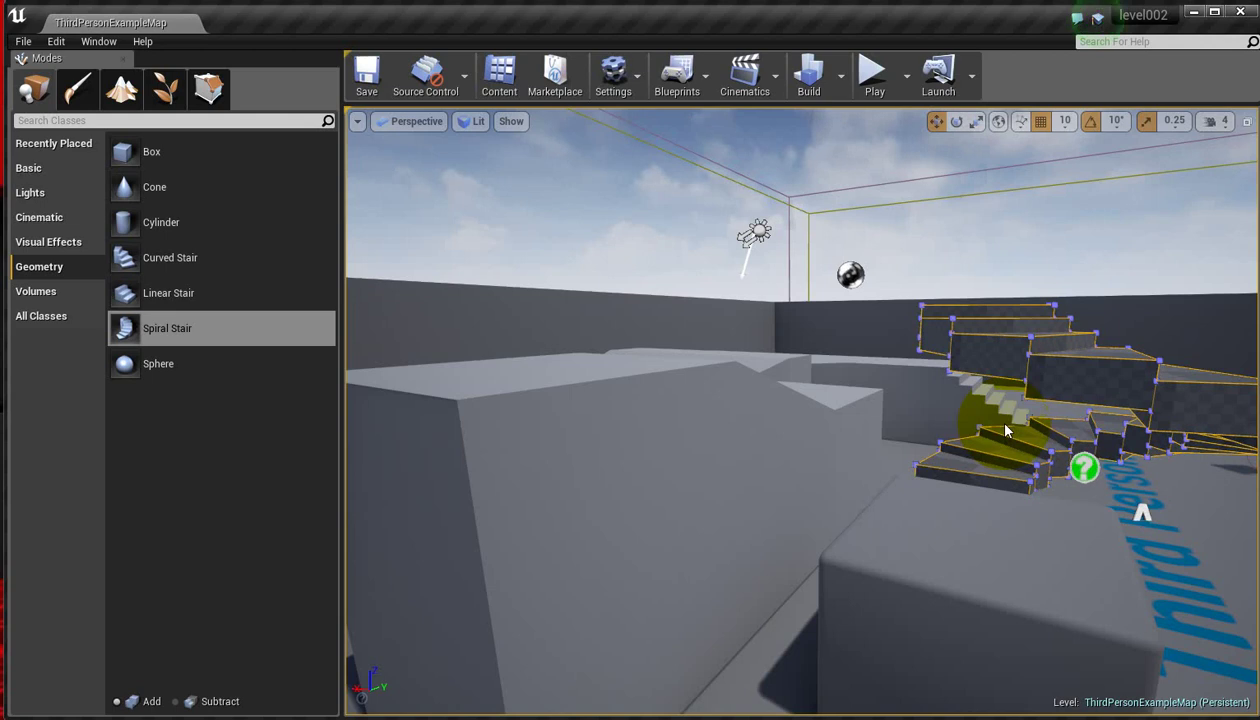
right_click_drag(1005, 430, 1010, 436)
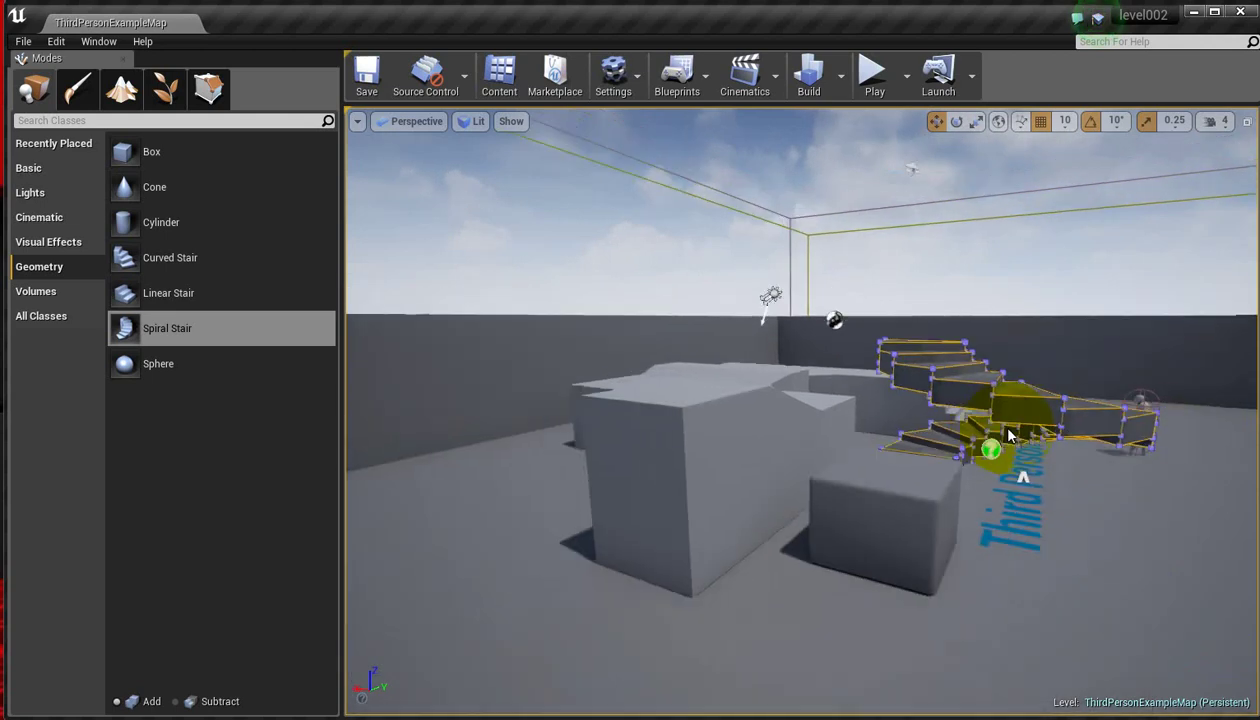